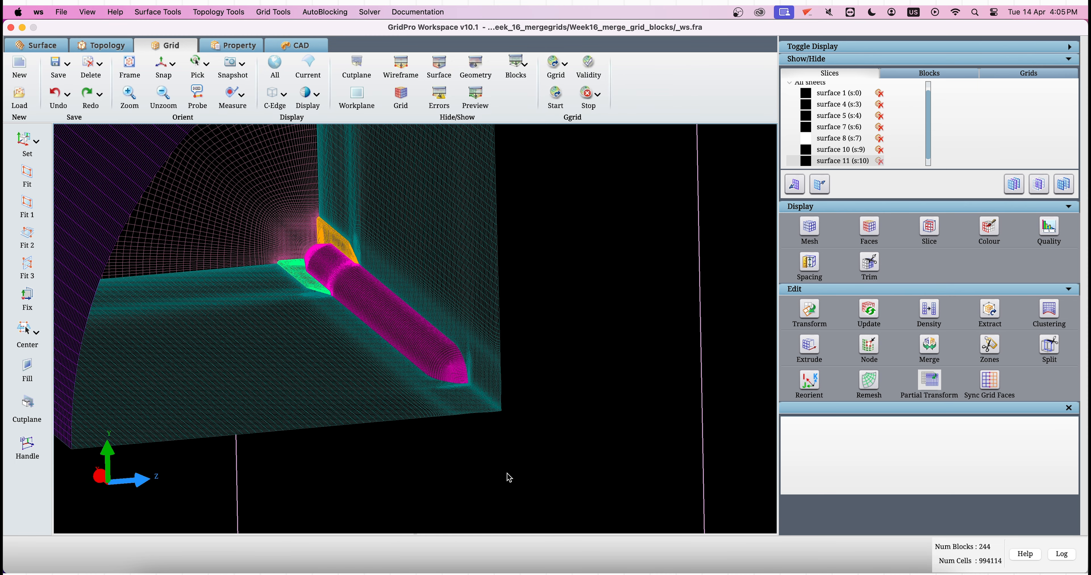
Step: Align the view of the quarter missile grid along the X axis and hide the workplane
left_click_drag(507, 475, 428, 445)
left_click(162, 63)
scroll(407, 331, "down", 5)
middle_click_drag(406, 332, 429, 411)
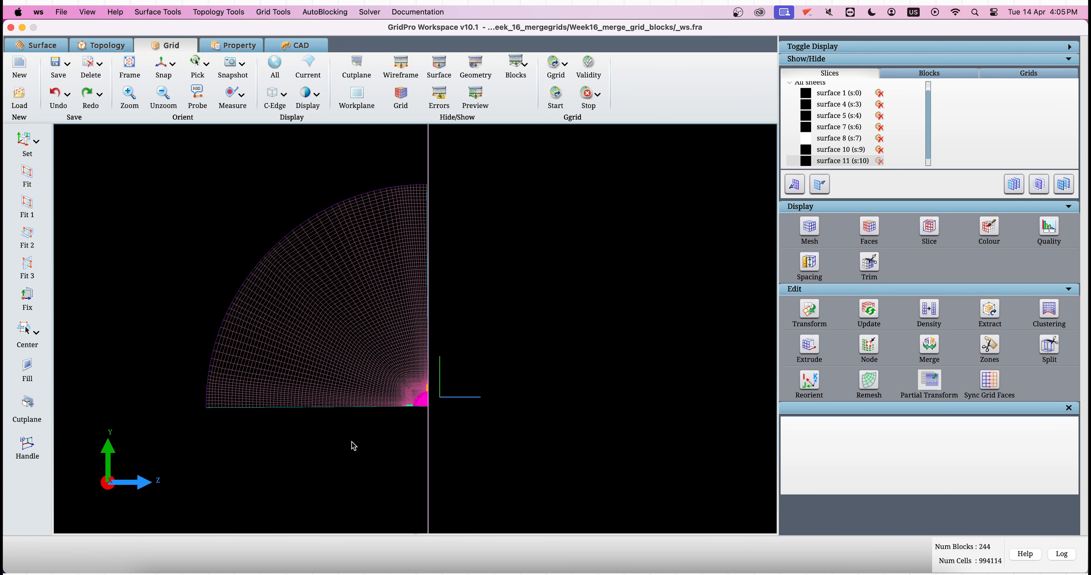
left_click(350, 97)
mouse_move(446, 312)
left_mouse_down()
mouse_move(361, 331)
mouse_move(440, 291)
mouse_move(444, 320)
left_mouse_up()
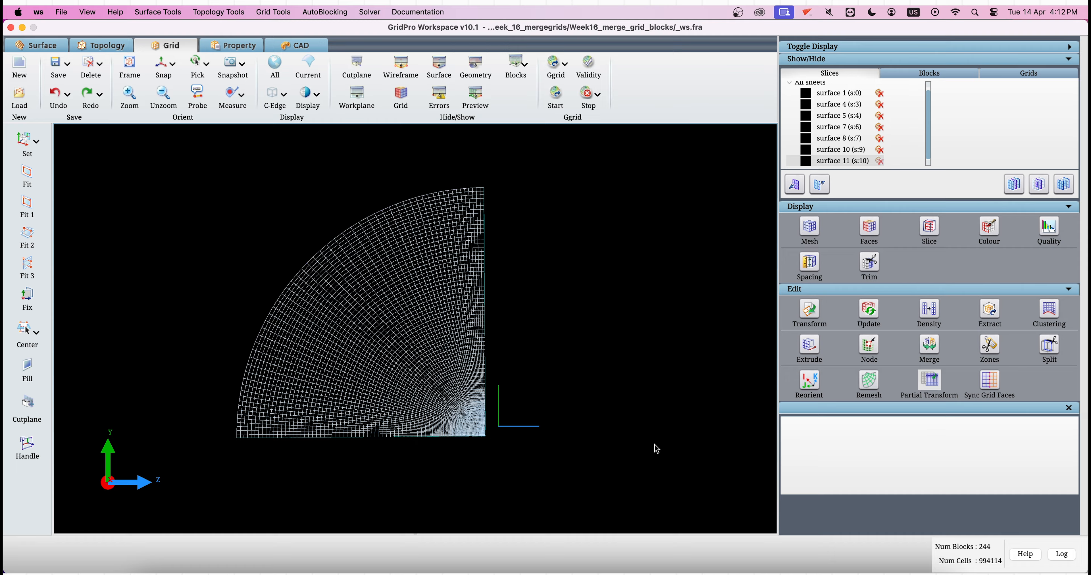
Step: Hide the end sheet of the quarter grid (surface 8) and snap the view back along the X axis
left_click_drag(586, 412, 560, 417)
right_click(422, 331)
left_click(459, 410)
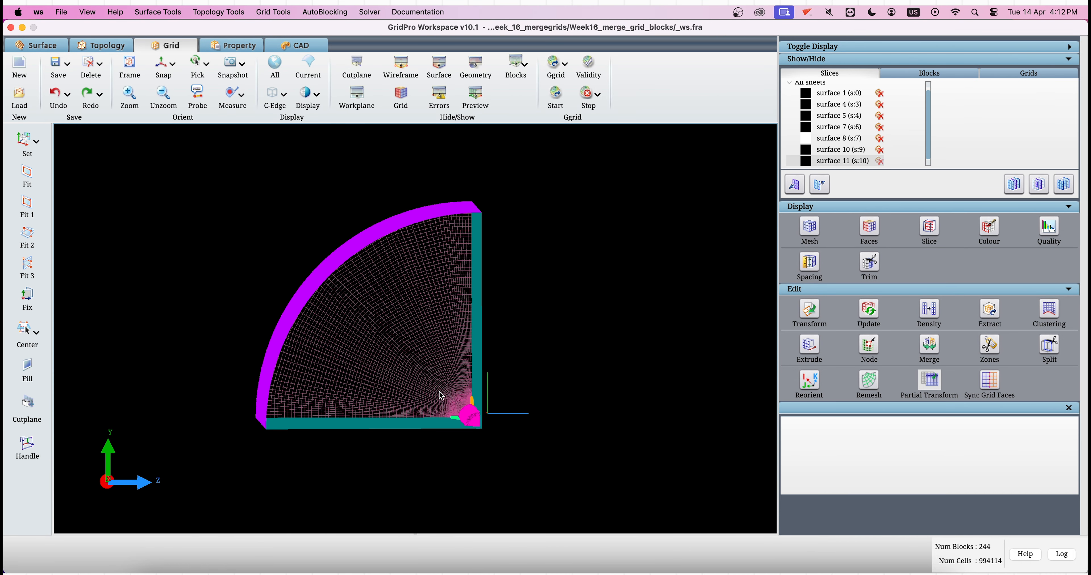
left_click(163, 63)
left_click(811, 310)
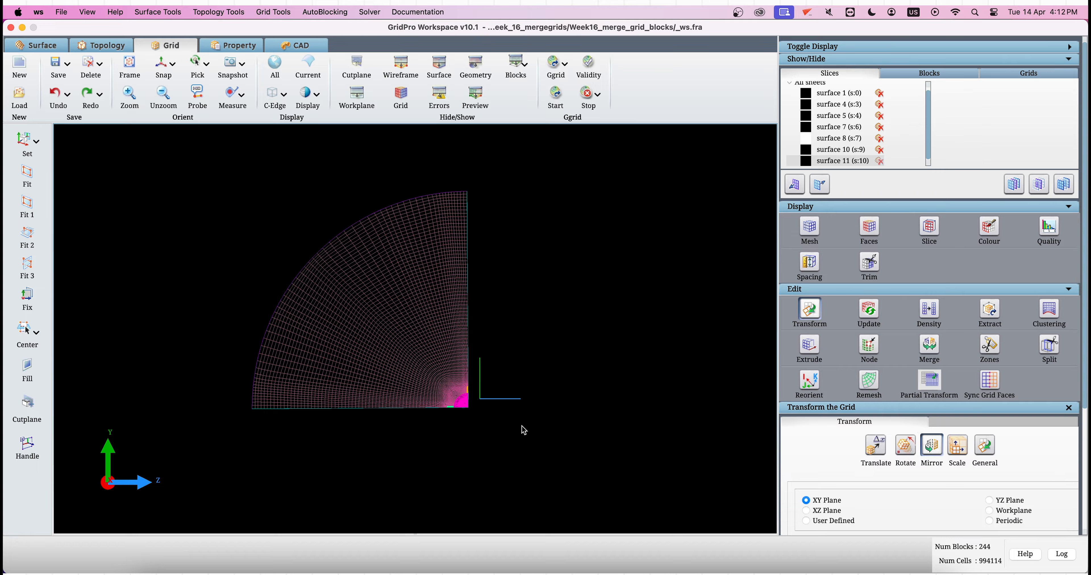
left_click(937, 346)
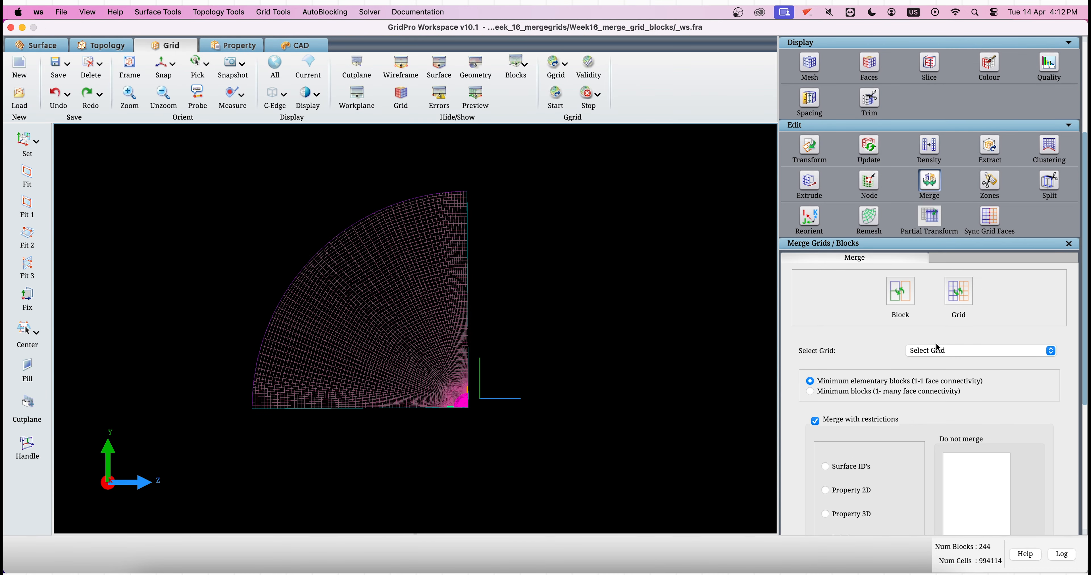
scroll(479, 477, "down", 1)
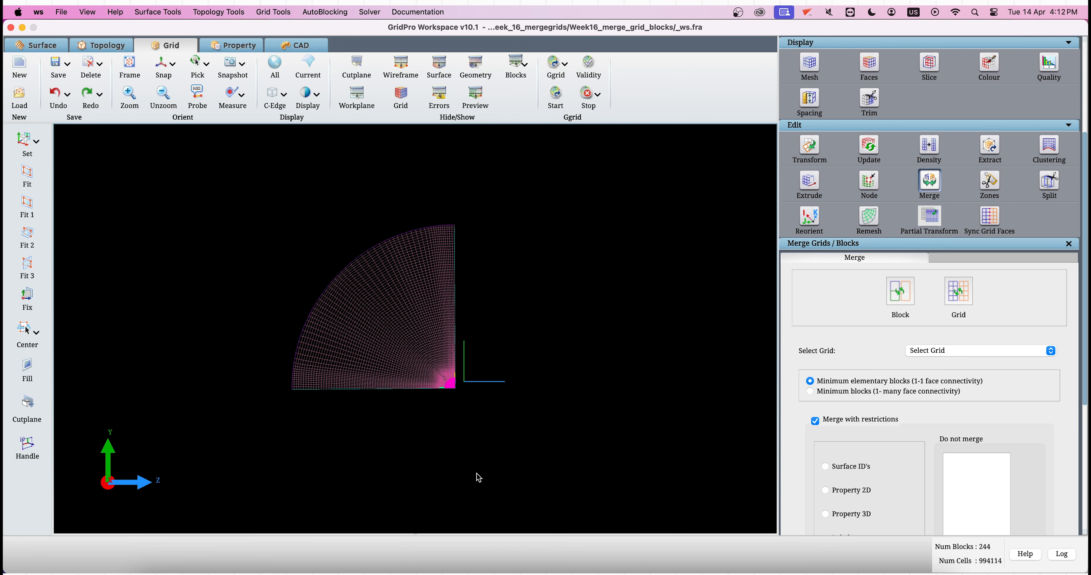
key("Escape")
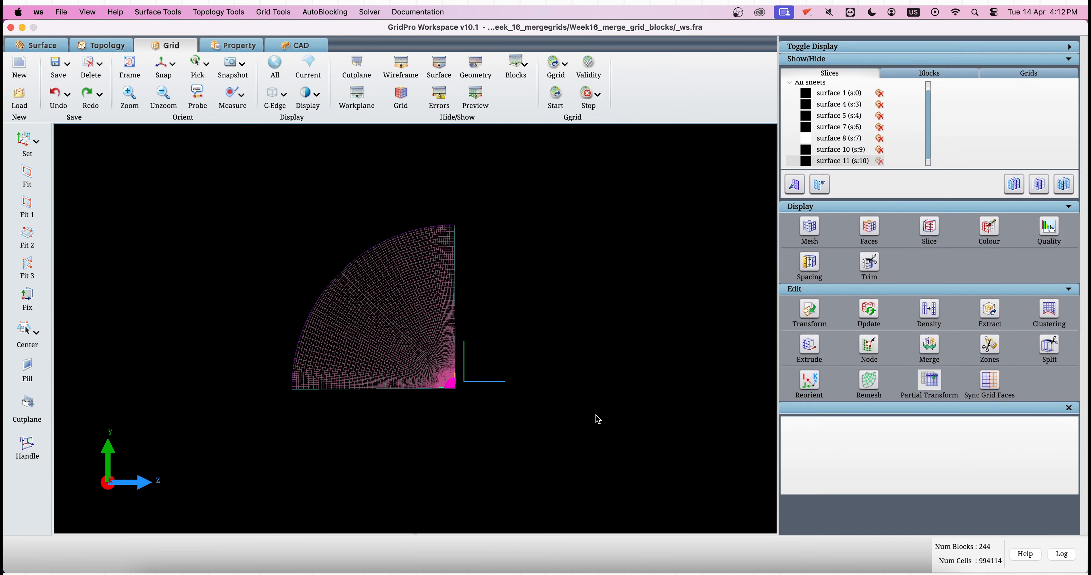
Step: Hide the outer cylindrical sheet of the quarter grid (surface 7) to expose the missile and fins
scroll(605, 358, "up", 1)
left_click_drag(309, 411, 508, 476)
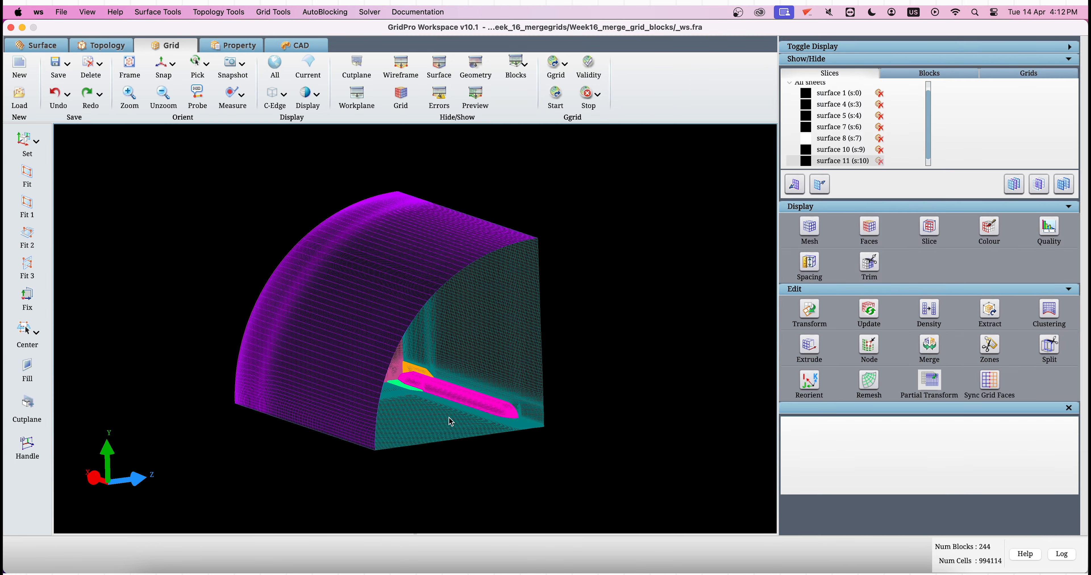
right_click(395, 327)
left_click(432, 409)
left_click_drag(381, 355, 541, 471)
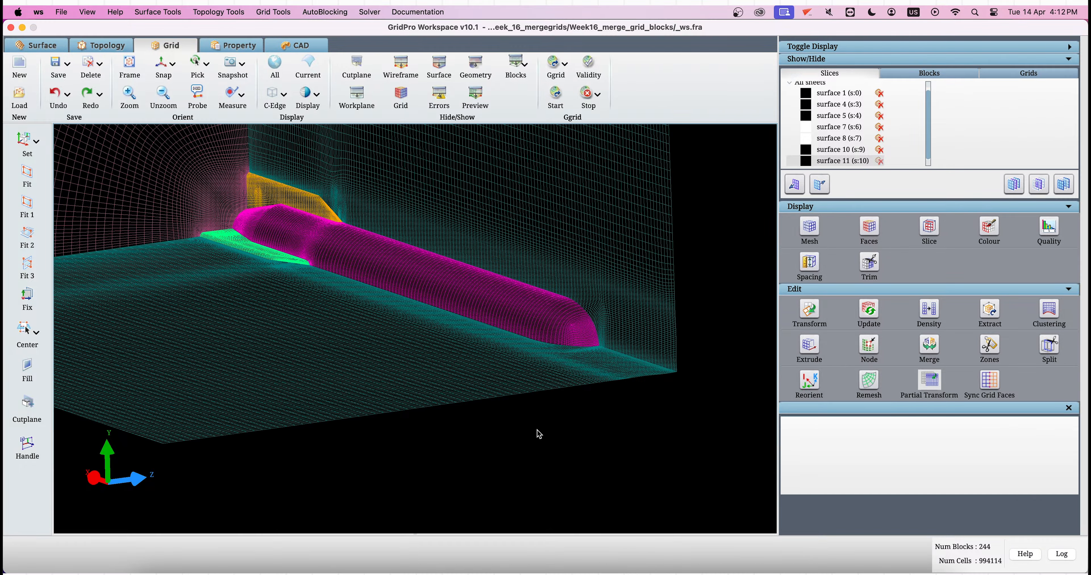
scroll(538, 432, "down", 3)
scroll(495, 426, "up", 3)
Step: Evaluate the quarter grid's quality, view the skewness histogram, and check the periodicity of its boundaries
left_click(1048, 229)
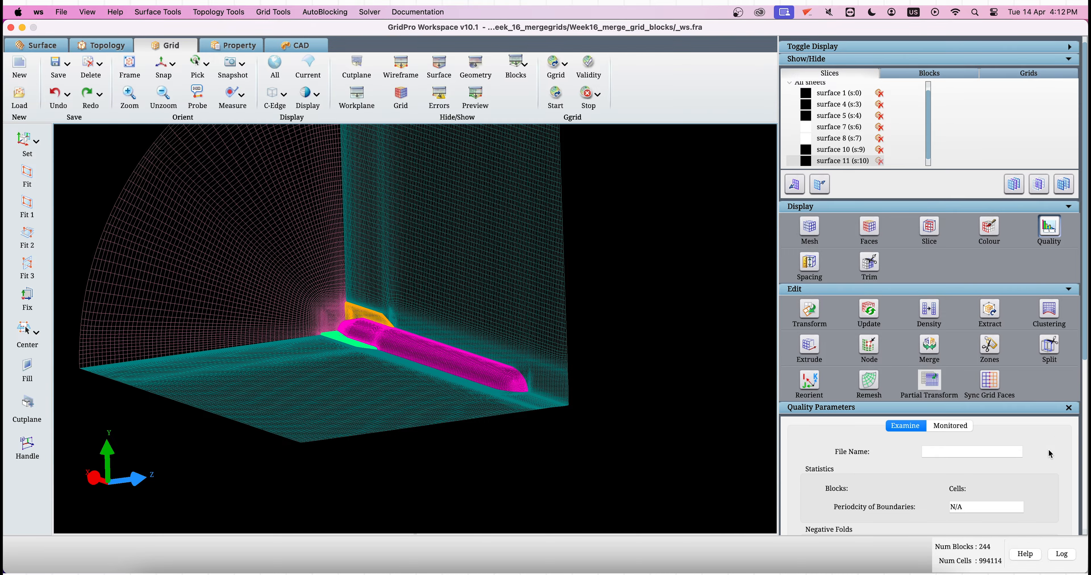
scroll(1048, 455, "down", 6)
left_click(1047, 517)
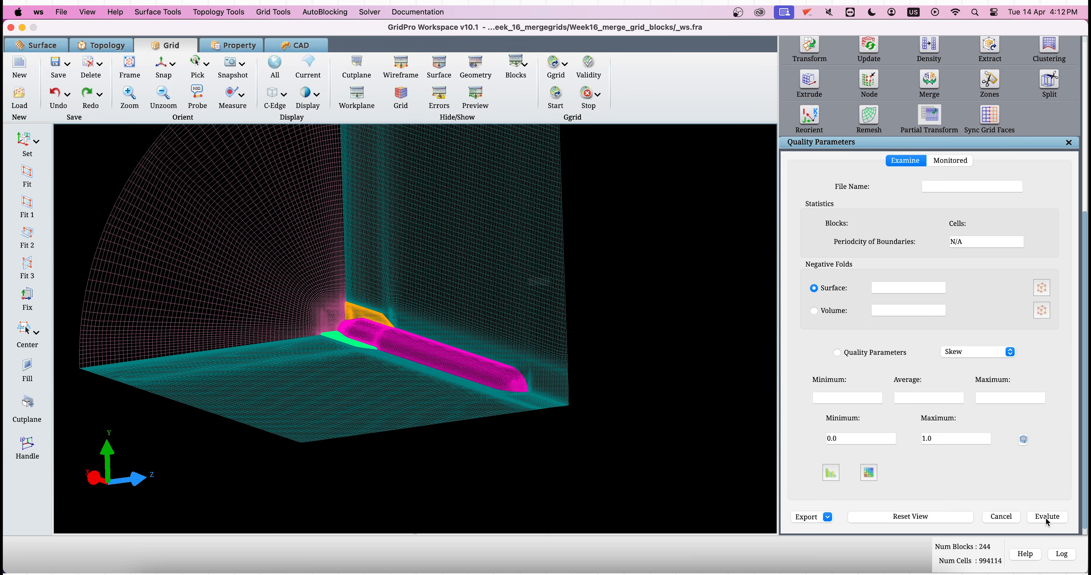
left_click_drag(932, 398, 893, 400)
left_click(831, 473)
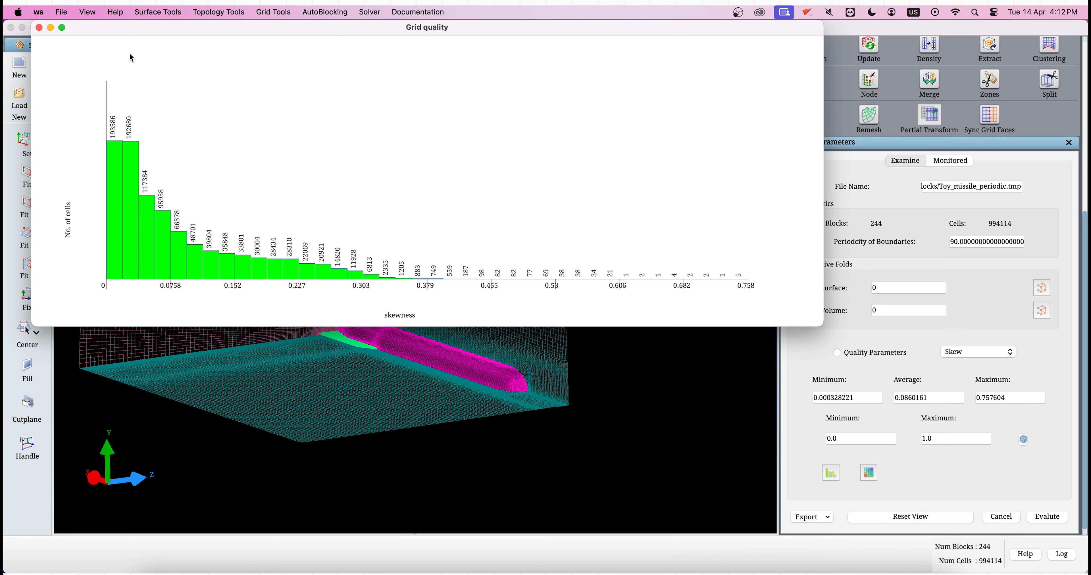
left_click(39, 27)
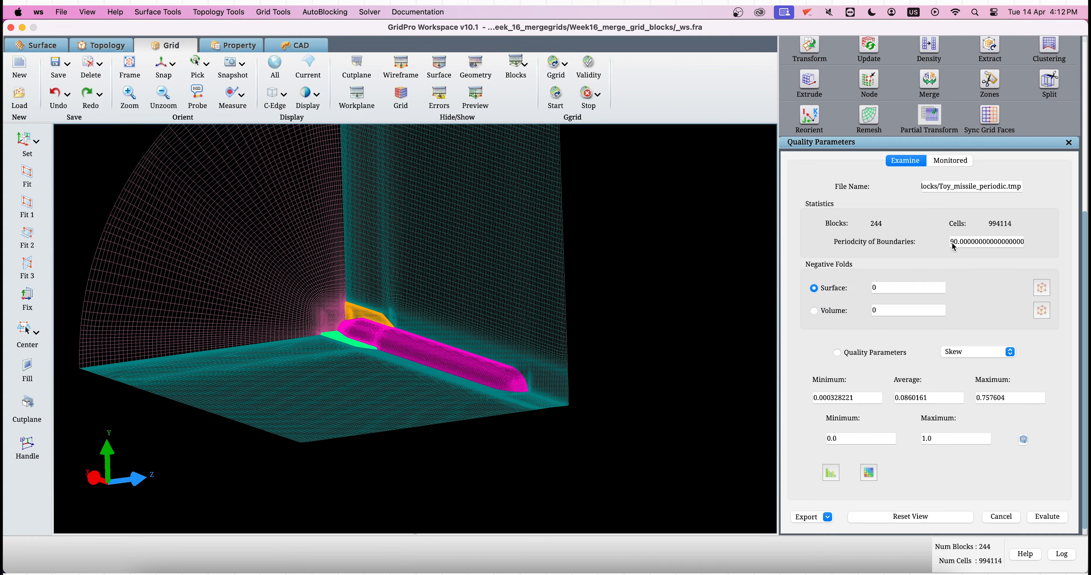
left_click_drag(1020, 246, 939, 244)
left_click(1029, 245)
Step: Switch to the topology with the workplane hidden and open the periodic corner assignment
left_click(102, 45)
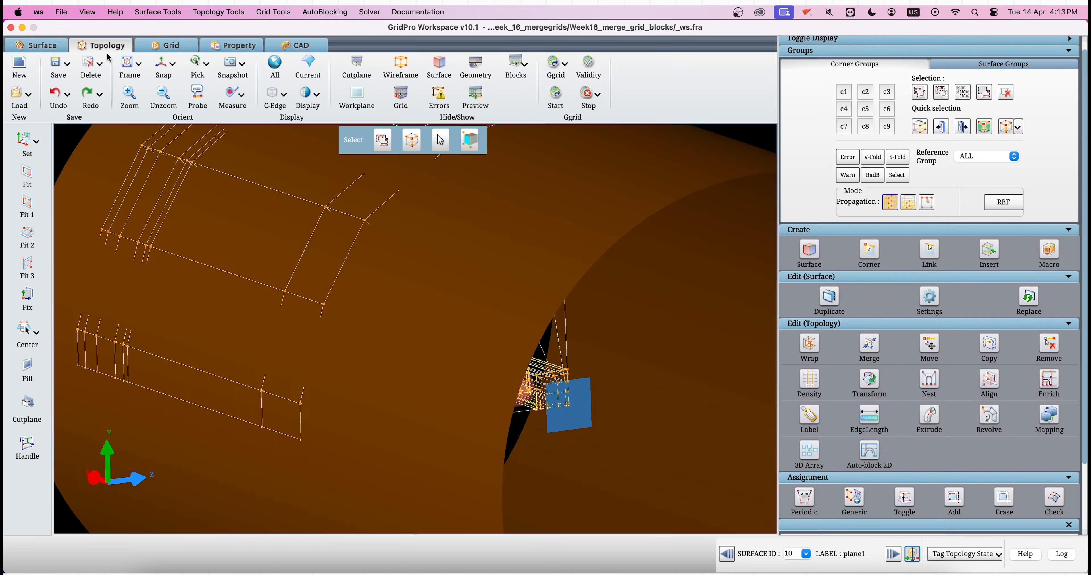
left_click_drag(509, 301, 359, 189)
left_click(349, 97)
left_click(163, 64)
left_click(804, 499)
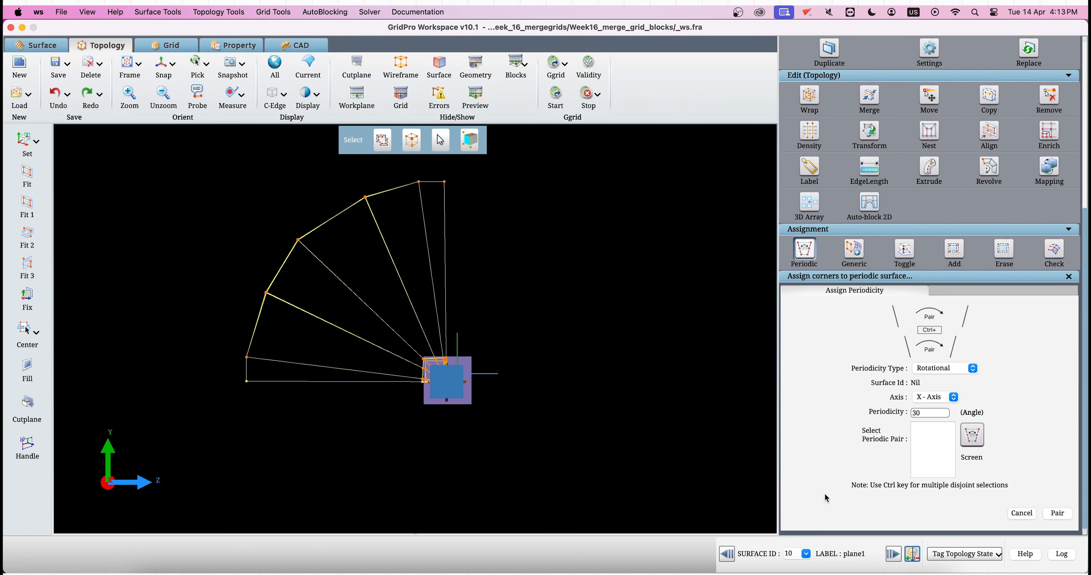
Step: Hide the surfaces obscuring the topology, including the plane beside the missile, to expose the missile body and corners
left_click_drag(521, 404, 449, 436)
right_click(504, 288)
left_click(528, 371)
scroll(496, 428, "up", 5)
left_click_drag(523, 392, 441, 458)
right_click(458, 335)
left_click(498, 429)
middle_click_drag(441, 458, 465, 426)
left_click_drag(500, 400, 487, 421)
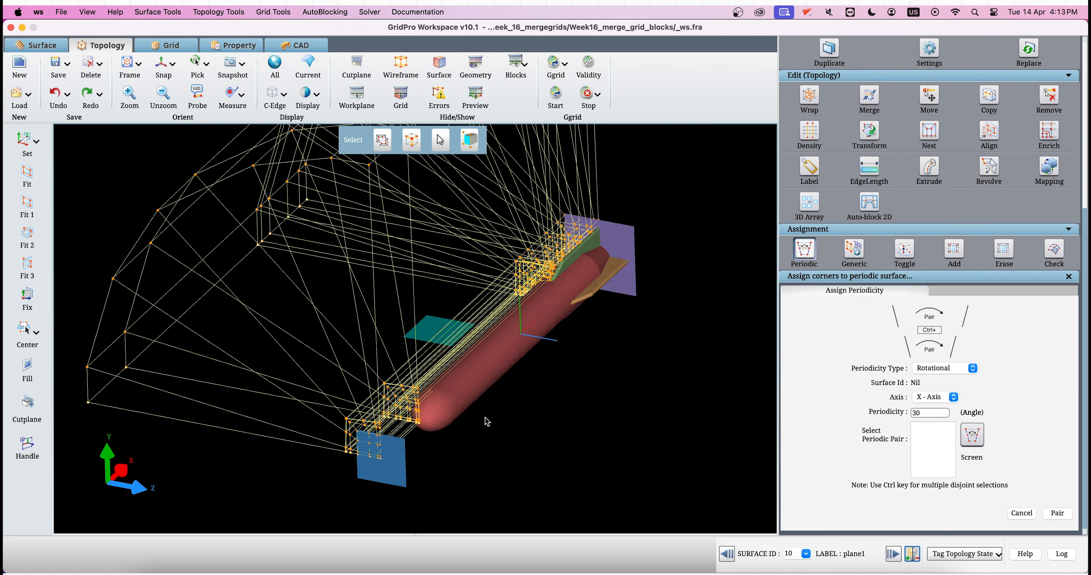
scroll(487, 421, "up", 5)
right_click(443, 321)
left_click(473, 418)
scroll(512, 406, "down", 5)
left_click_drag(545, 398, 565, 383)
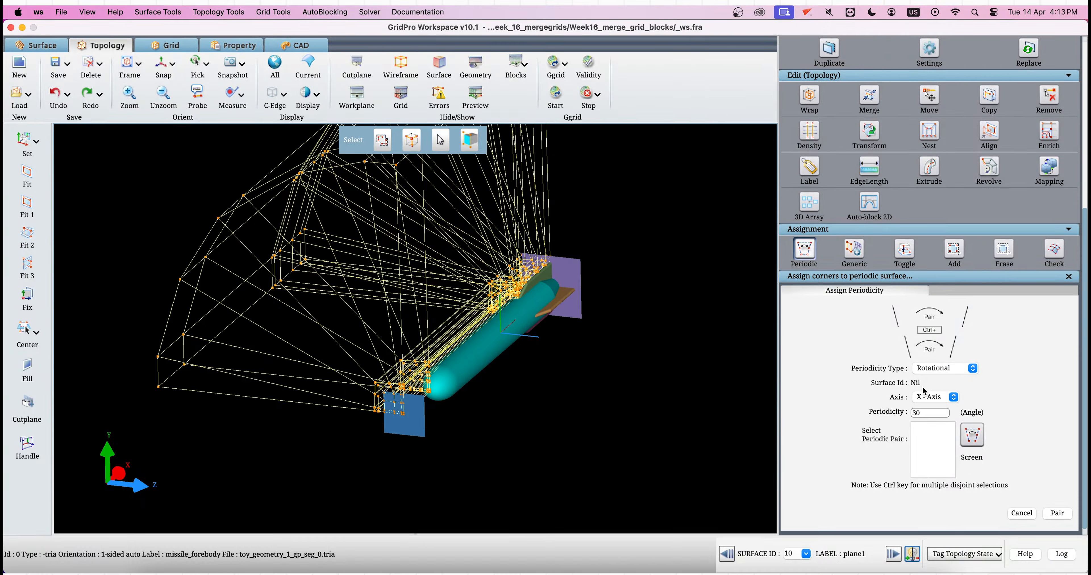
Step: Pair the detected periodic corner groups (Pair 1) as Rotational about the X-Axis with a periodicity of 90
key("Escape")
left_click(798, 423)
scroll(986, 485, "down", 5)
left_click(948, 496)
double_click(934, 482)
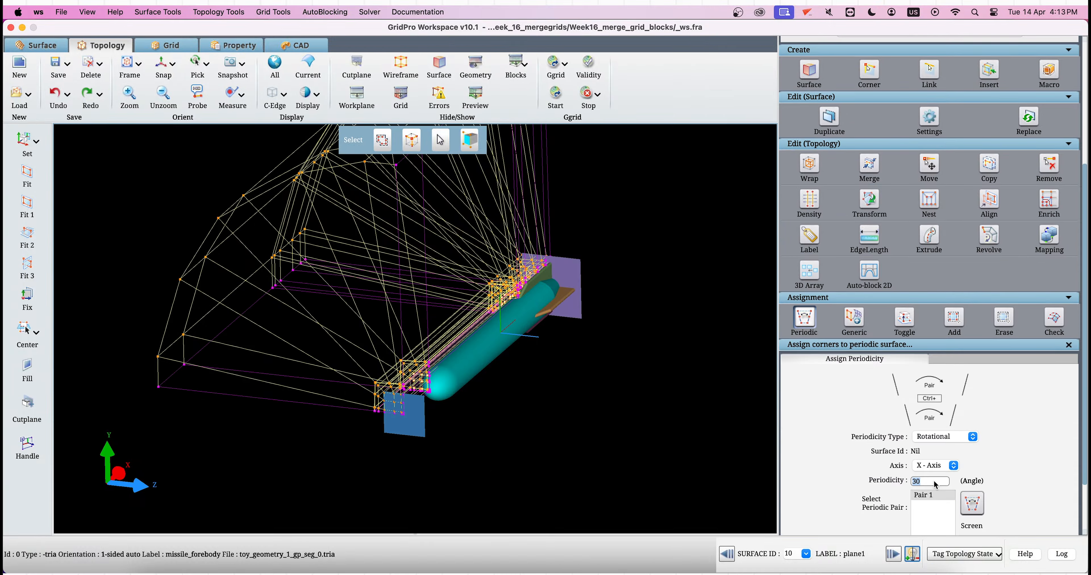
scroll(974, 465, "down", 3)
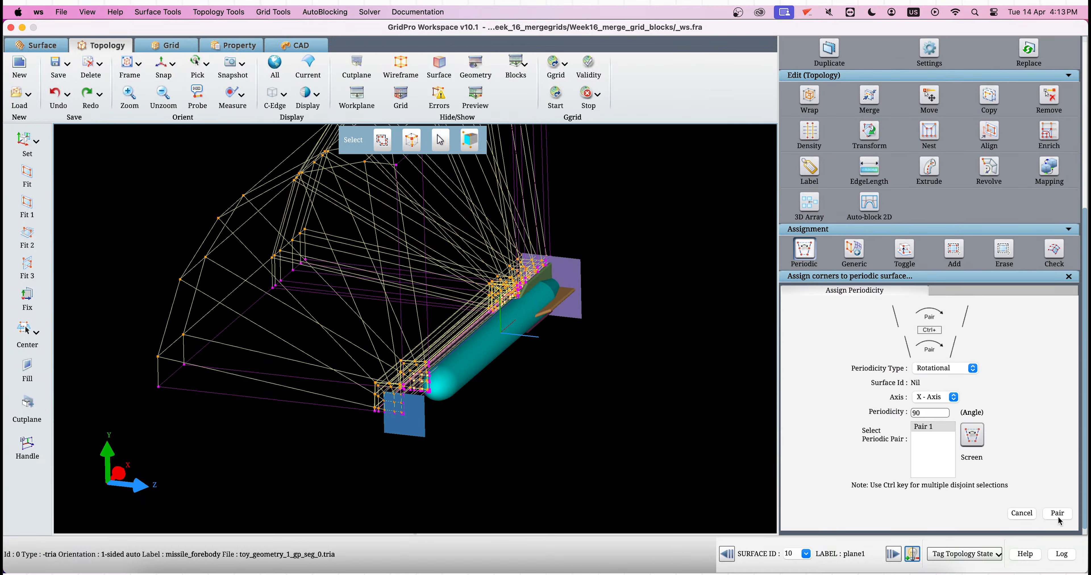
left_click(1057, 512)
Step: Inspect the new periodic surface along the X axis, return to the quarter grid, and check the list of solver formats
left_click_drag(499, 326, 475, 294)
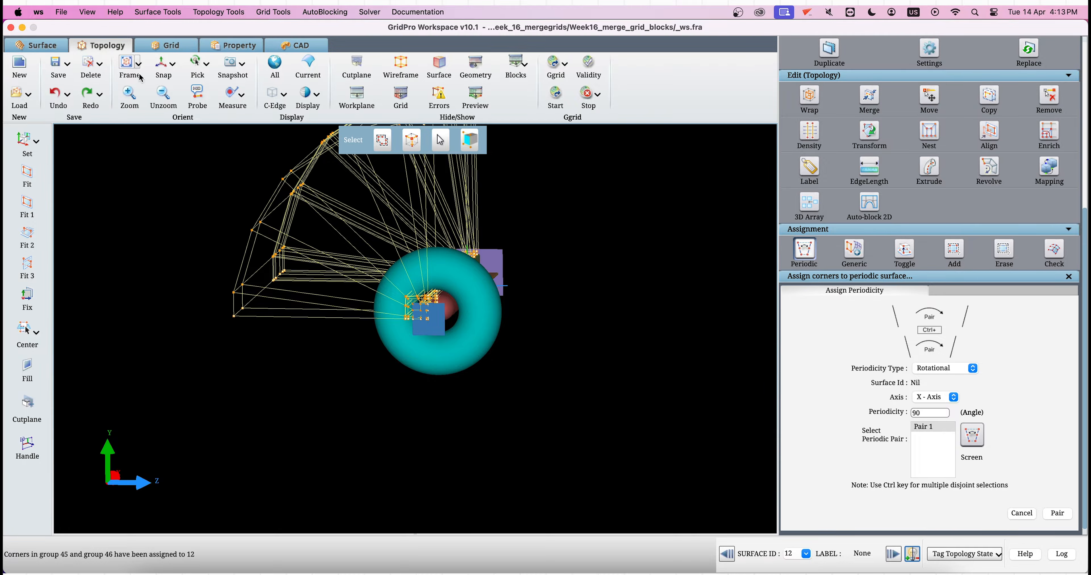
left_click(163, 66)
right_click_drag(223, 210, 215, 290)
left_click_drag(334, 455, 680, 446)
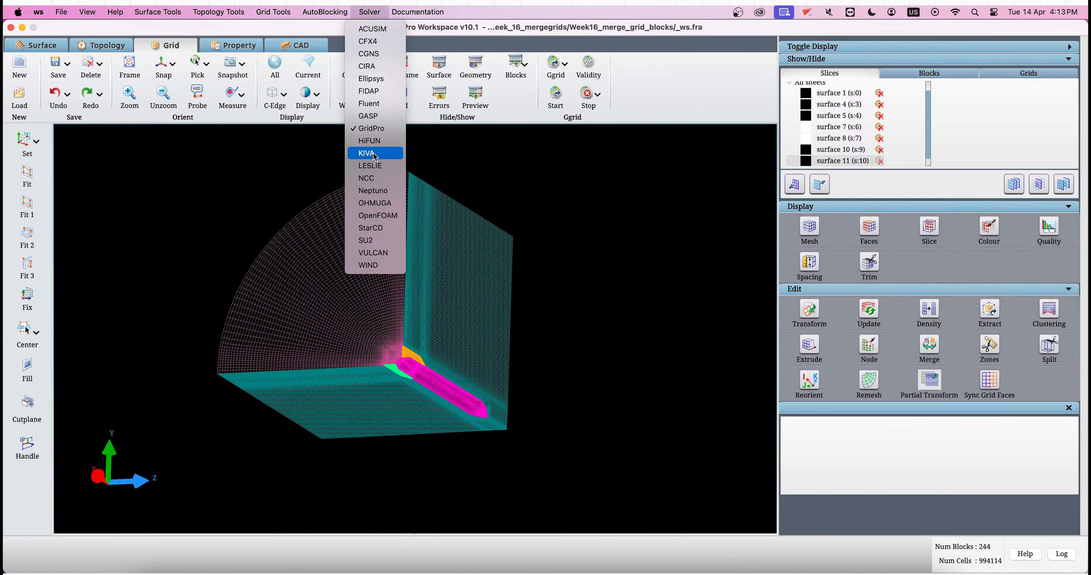
left_click(369, 13)
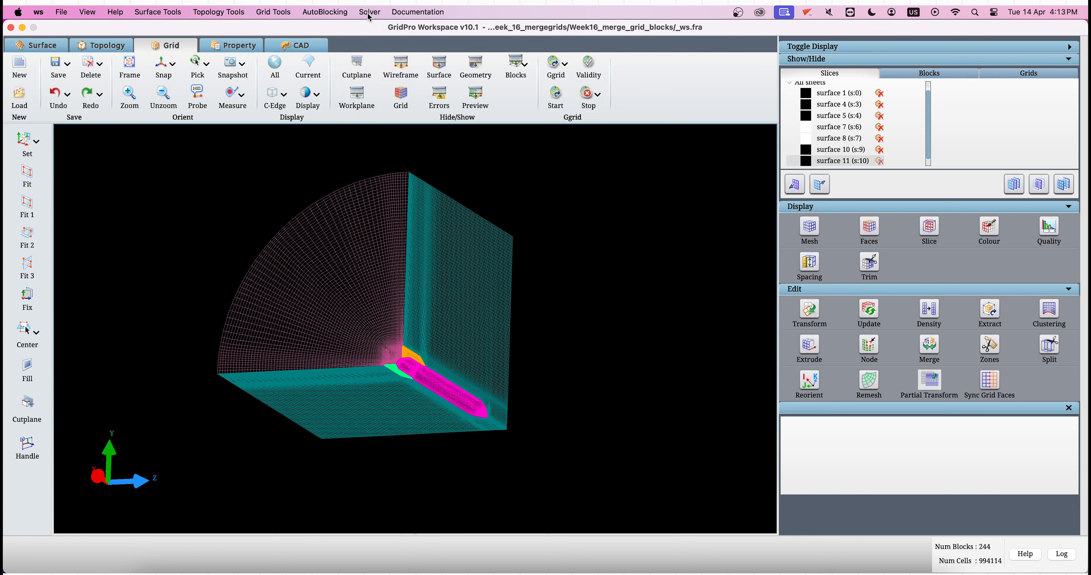
Step: Transform the quarter grid with the Mirror operation's Periodic option to build the full 360-degree domain
left_click(808, 315)
scroll(928, 482, "down", 5)
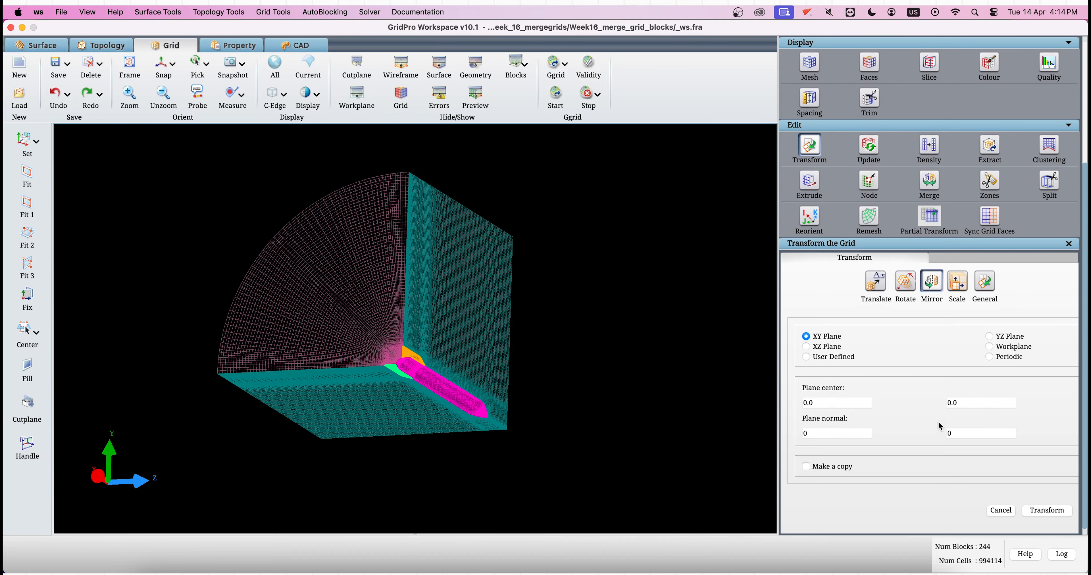
left_click(1008, 357)
left_click(1047, 510)
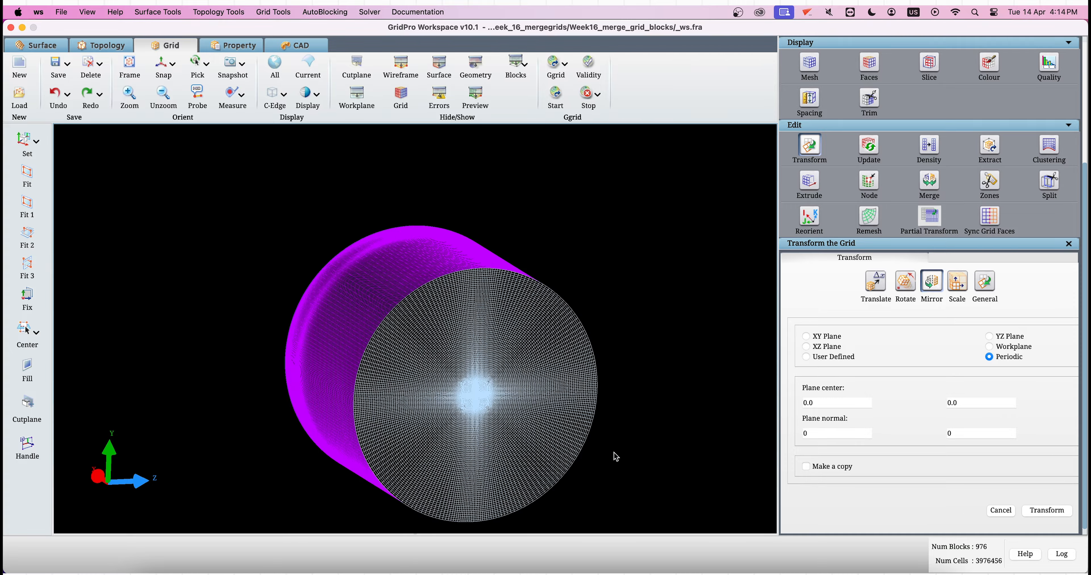
Step: Hide the full grid's front end sheet and outer cylindrical sheet to reveal the complete missile
right_click(506, 358)
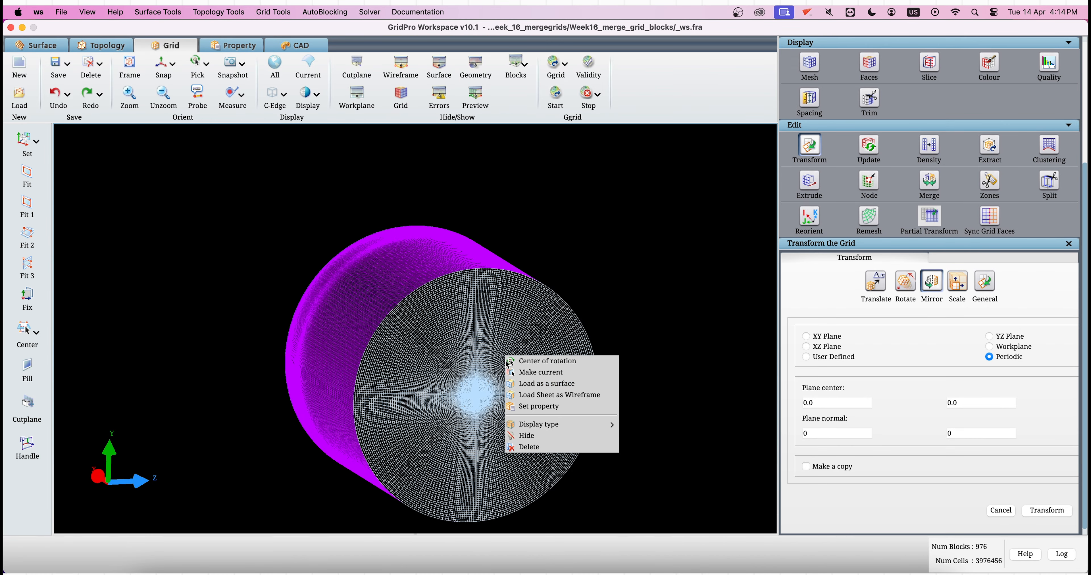
left_click(527, 436)
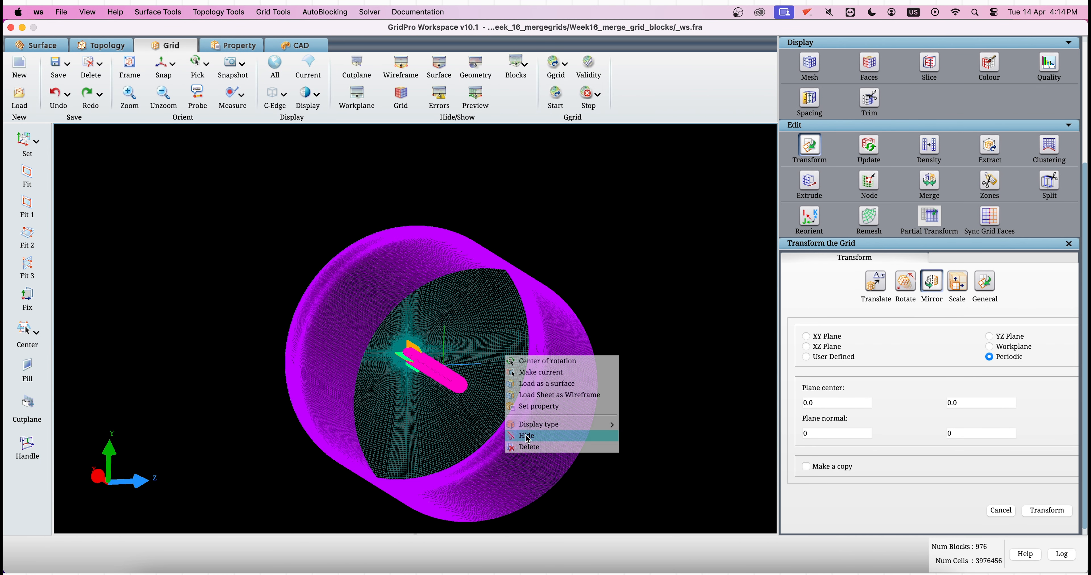
right_click(359, 321)
left_click(373, 395)
scroll(494, 437, "up", 5)
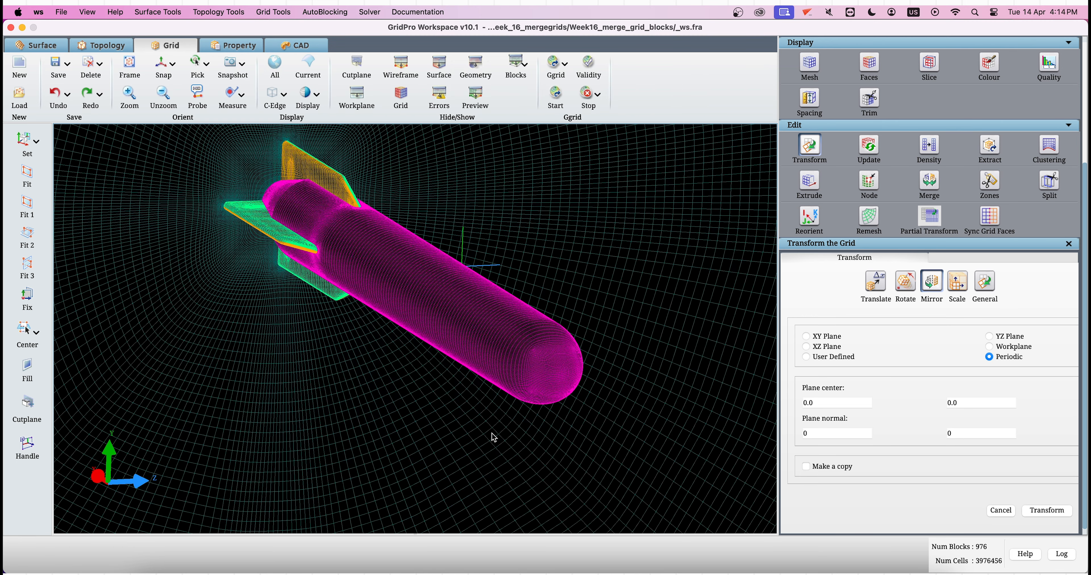
Step: Set the center of rotation on the missile body and orbit around the full grid
right_click(423, 325)
left_click(440, 331)
scroll(465, 382, "down", 3)
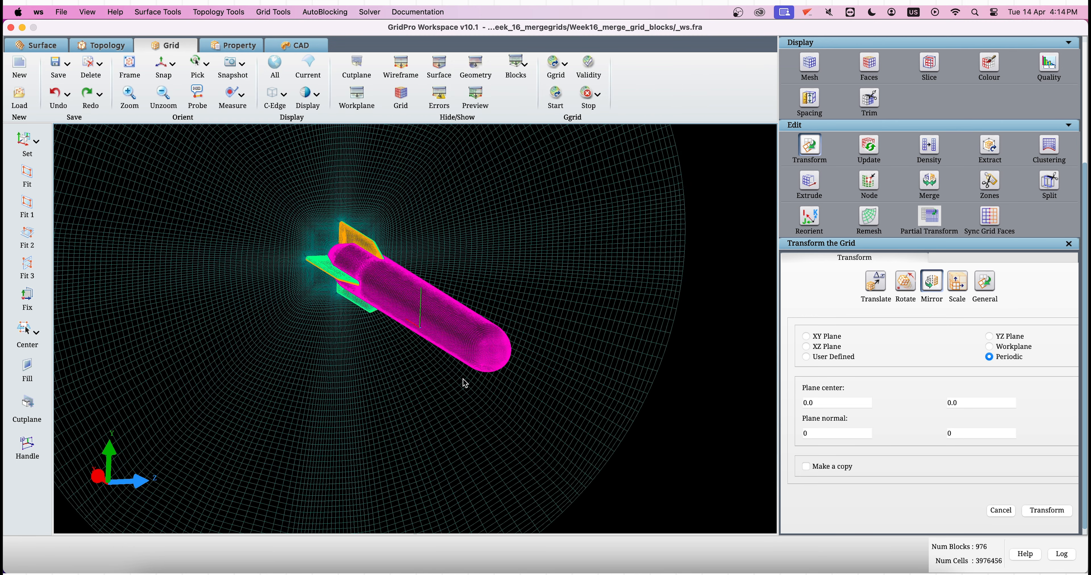
left_click_drag(457, 397, 394, 364)
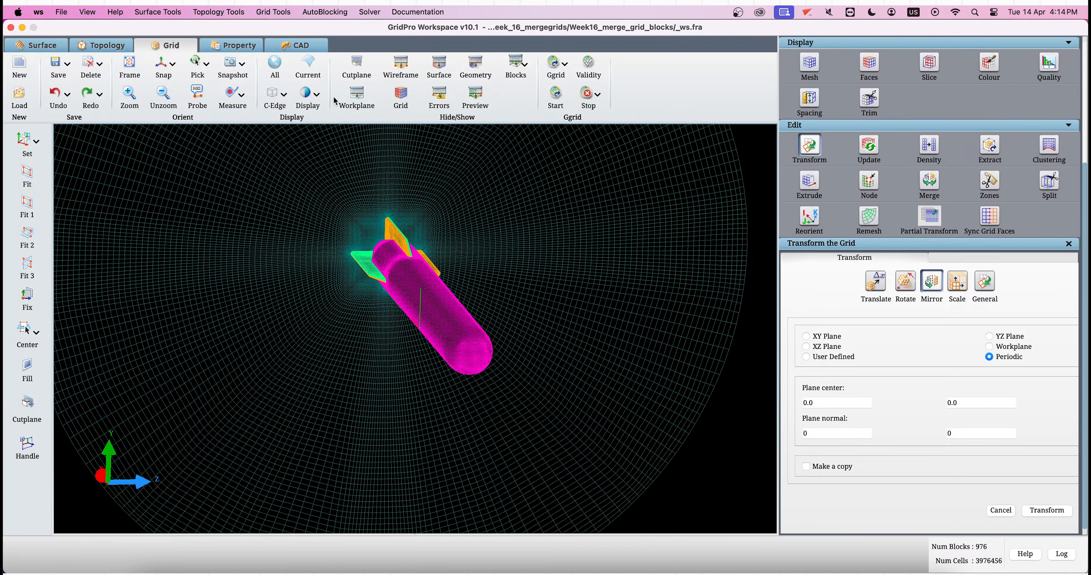
Step: Set the display mode used while moving to HLR and rotate the full missile grid to inspect it
left_click(316, 94)
mouse_move(328, 149)
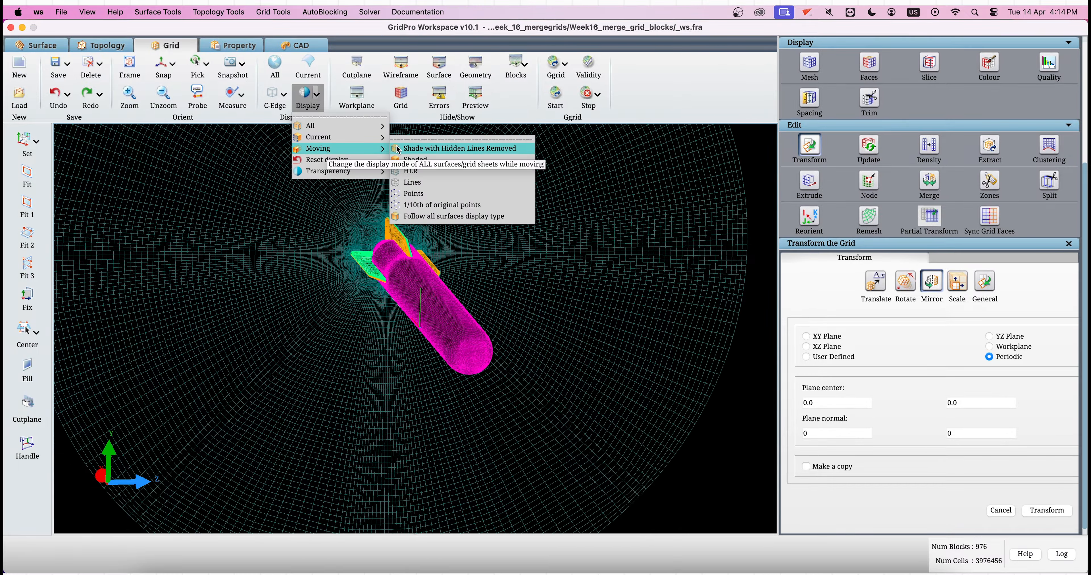
left_click(421, 174)
left_click_drag(538, 332, 592, 443)
Step: Save the full missile grid as complete_grid.tmp
left_click(55, 64)
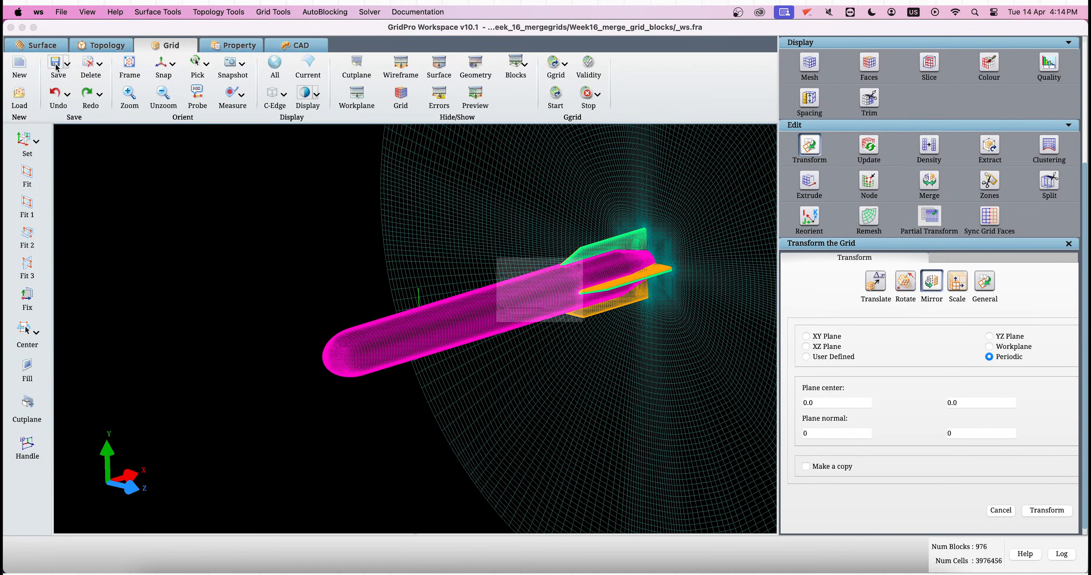
type("complet")
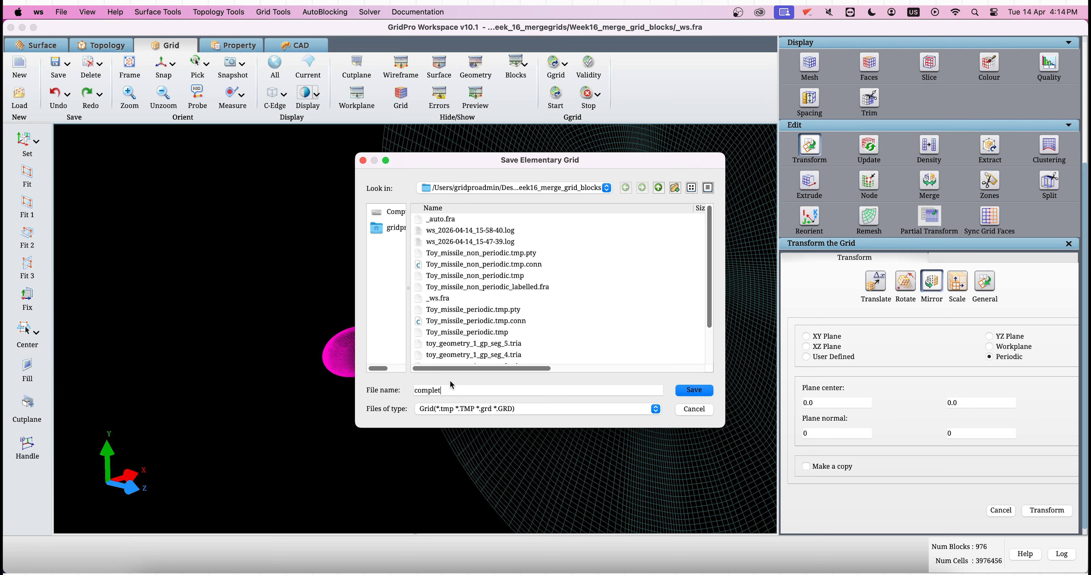
type("e_grid.")
key("Return")
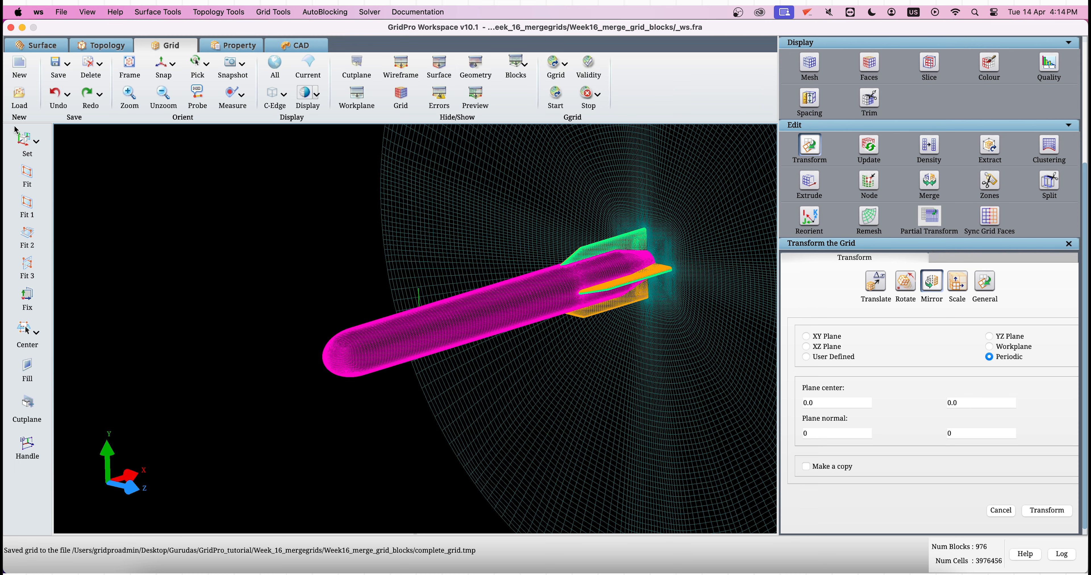
Step: Show only the Toy_missile_non_periodic.tmp grid and evaluate its quality parameters to check the periodicity of its boundaries
scroll(406, 440, "down", 3)
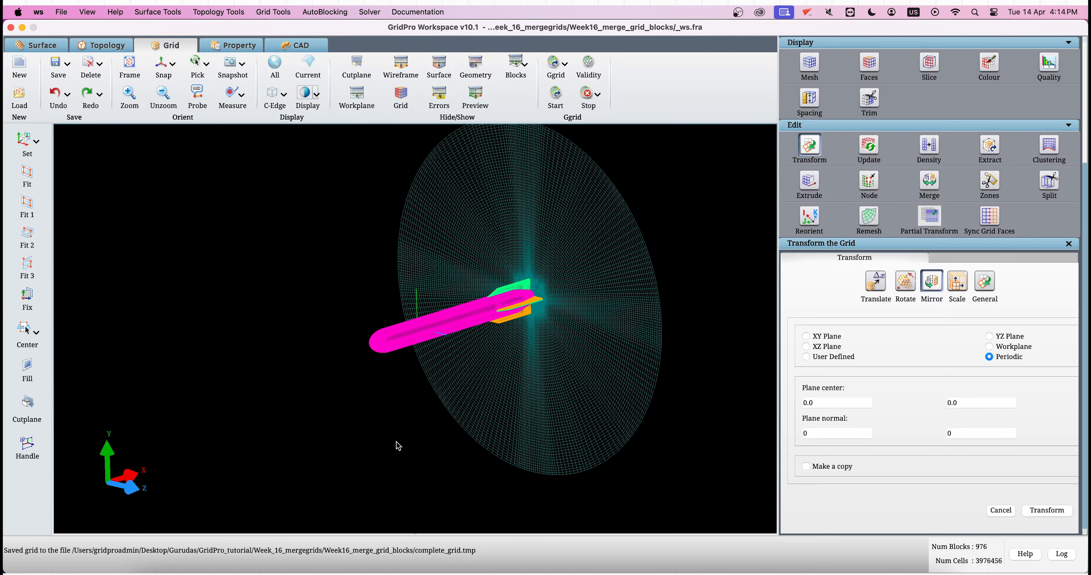
scroll(927, 257, "up", 5)
left_click(989, 81)
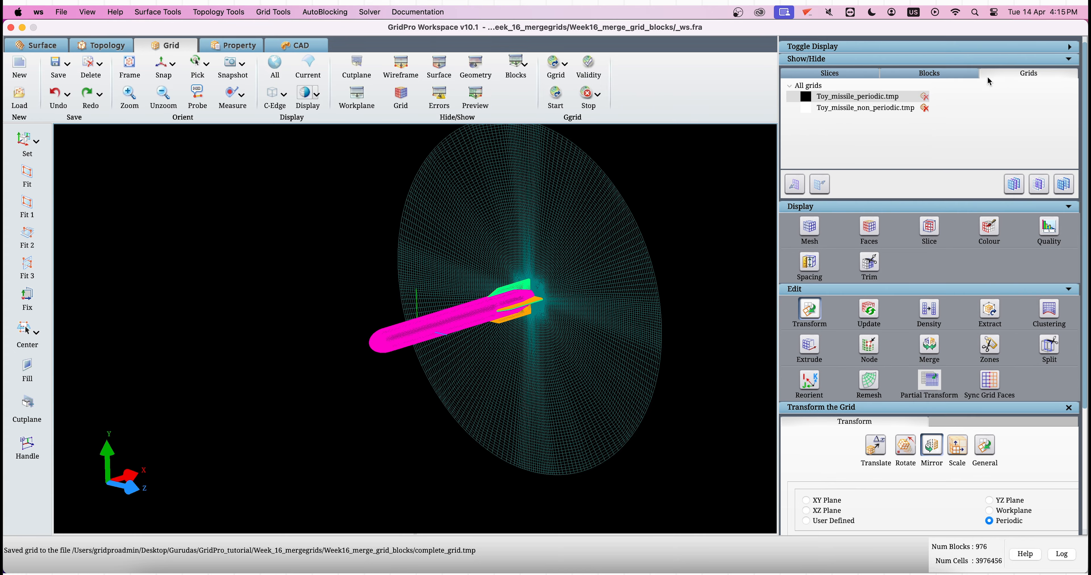
left_click(850, 110)
left_click(1039, 186)
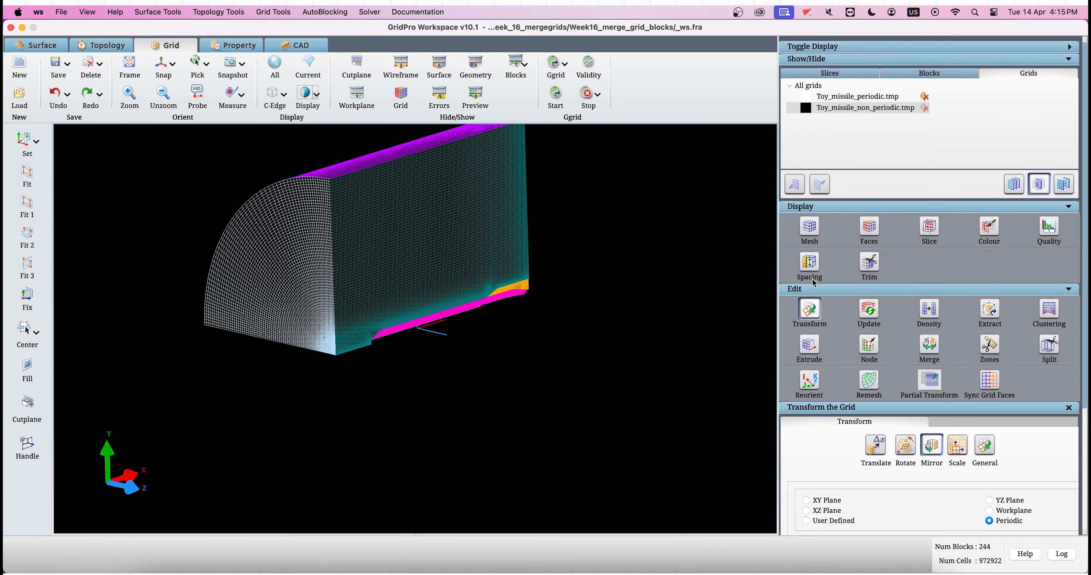
left_click(1044, 238)
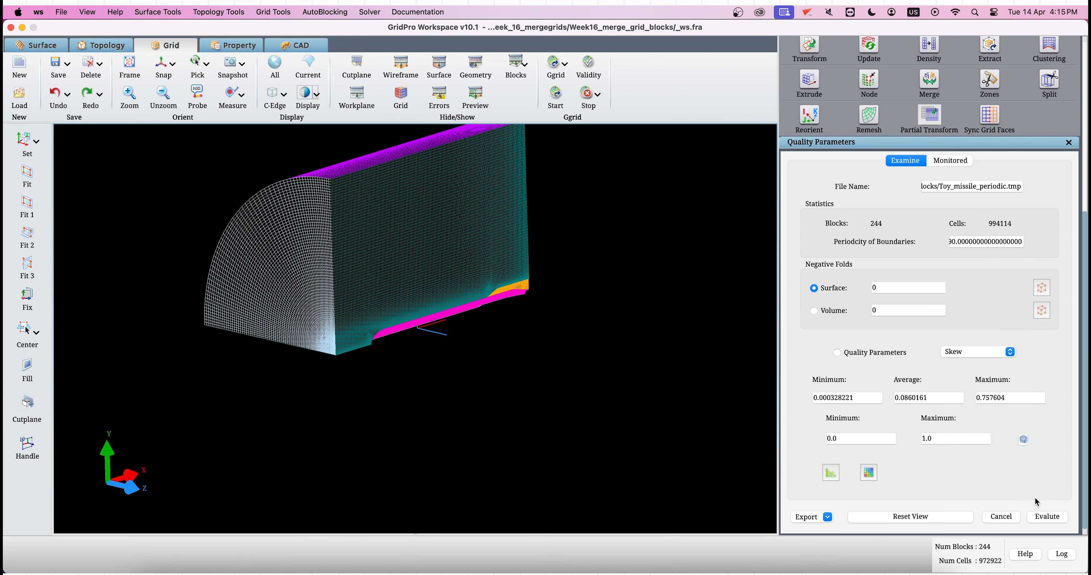
left_click(1042, 516)
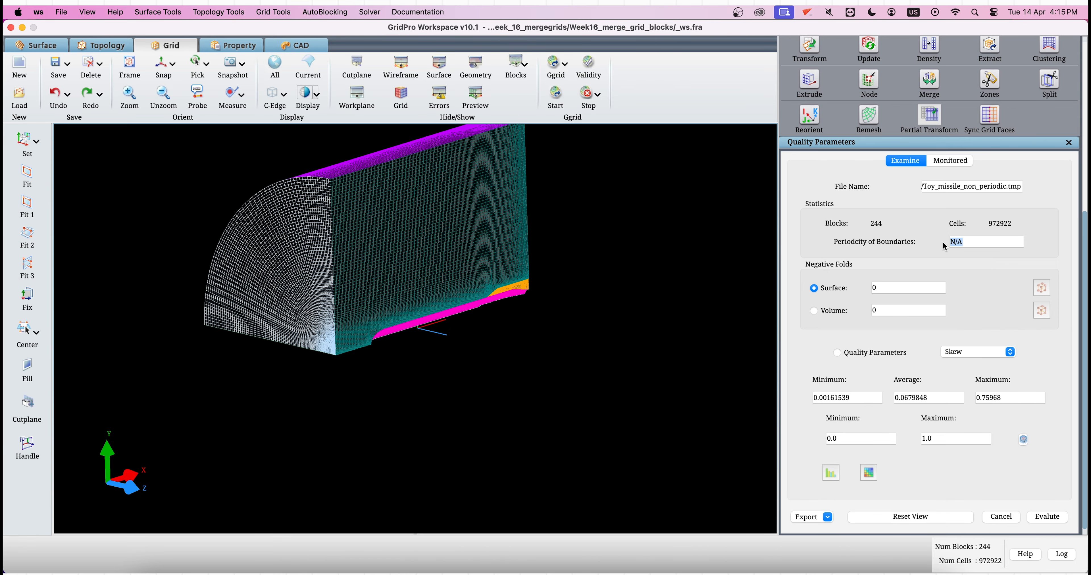
Step: Hide the non-periodic grid's front end sheet and outer cylindrical sheet to expose the quarter missile
left_click_drag(514, 384, 689, 407)
right_click(370, 220)
left_click(405, 303)
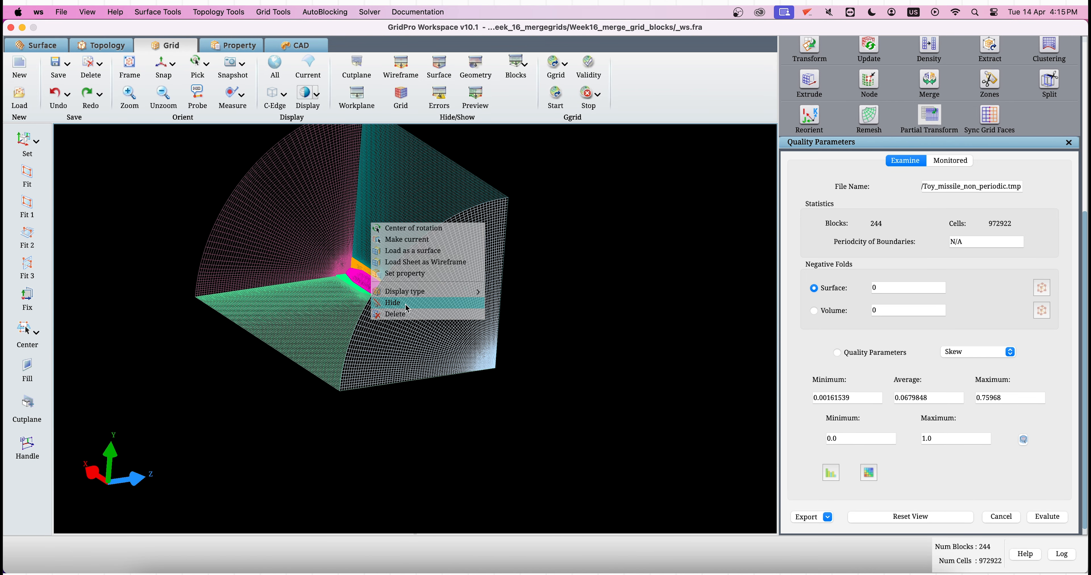
right_click(406, 304)
left_click(433, 384)
left_click_drag(302, 320, 343, 410)
scroll(344, 410, "up", 6)
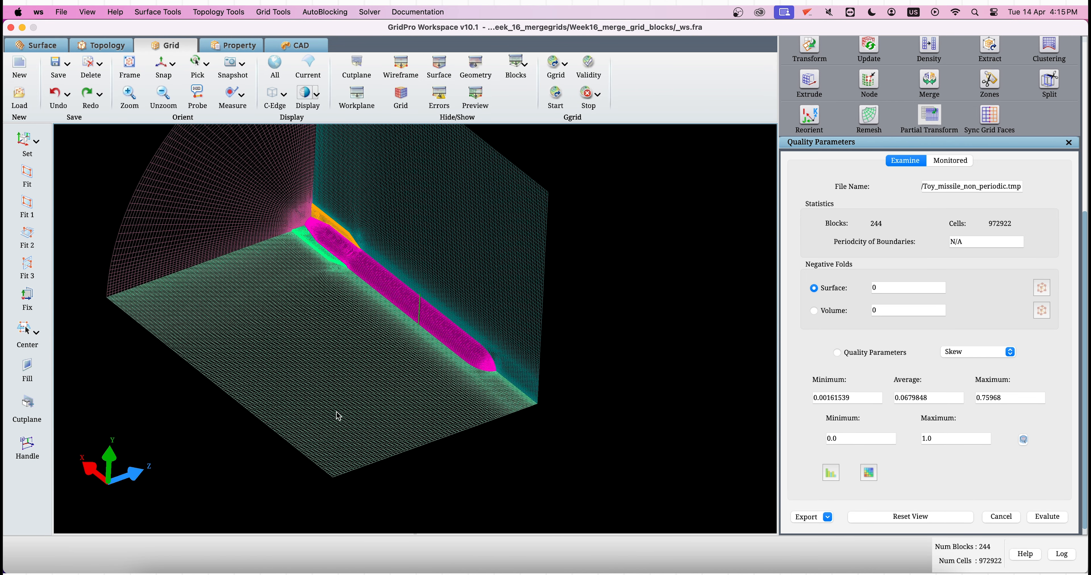
Step: Examine the exposed quarter missile and its underlying topology, and return to the grid
middle_click_drag(437, 433, 455, 461)
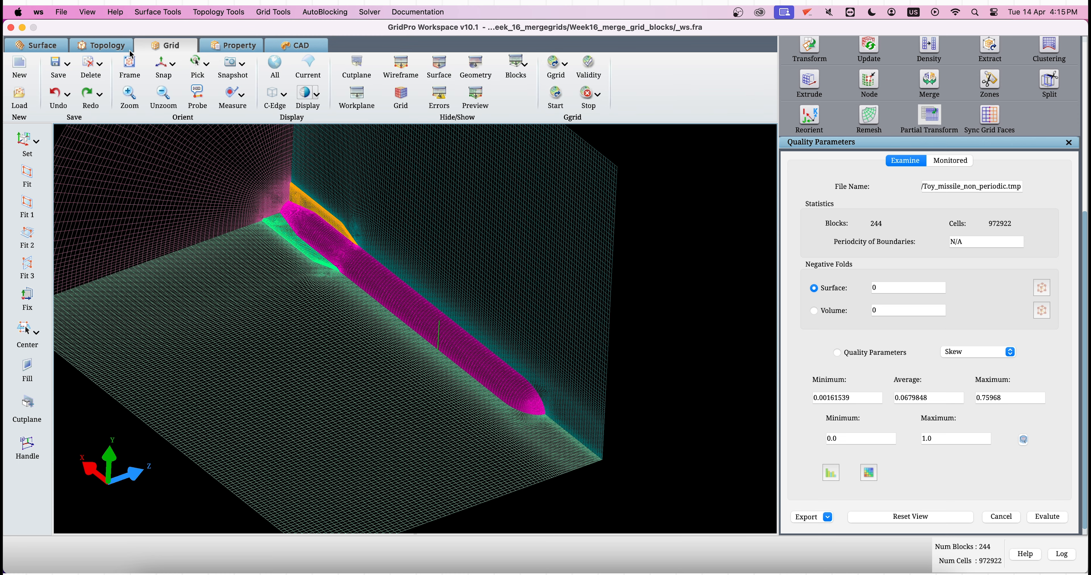
left_click(104, 47)
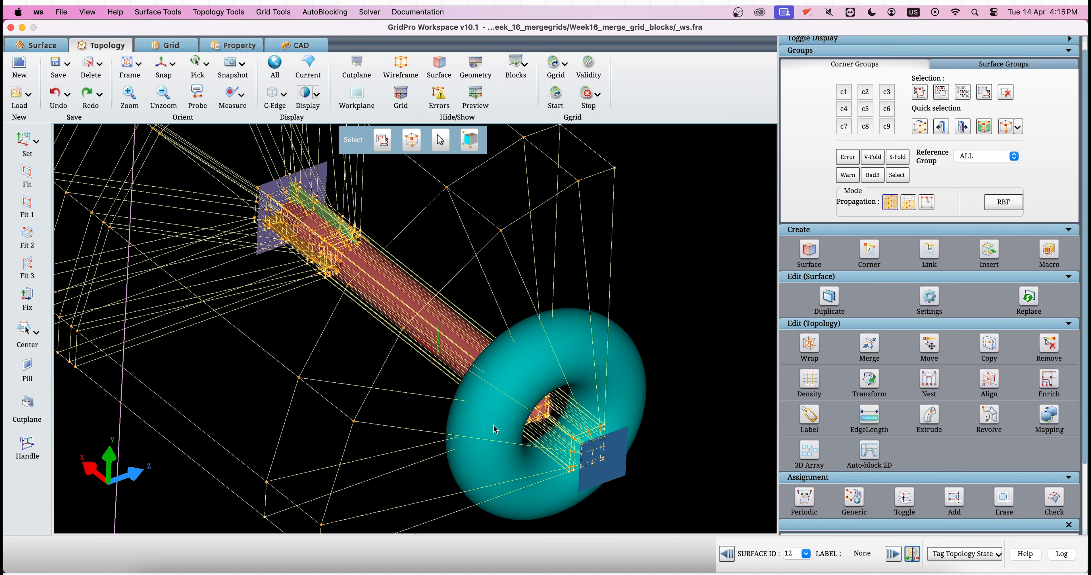
left_click(171, 52)
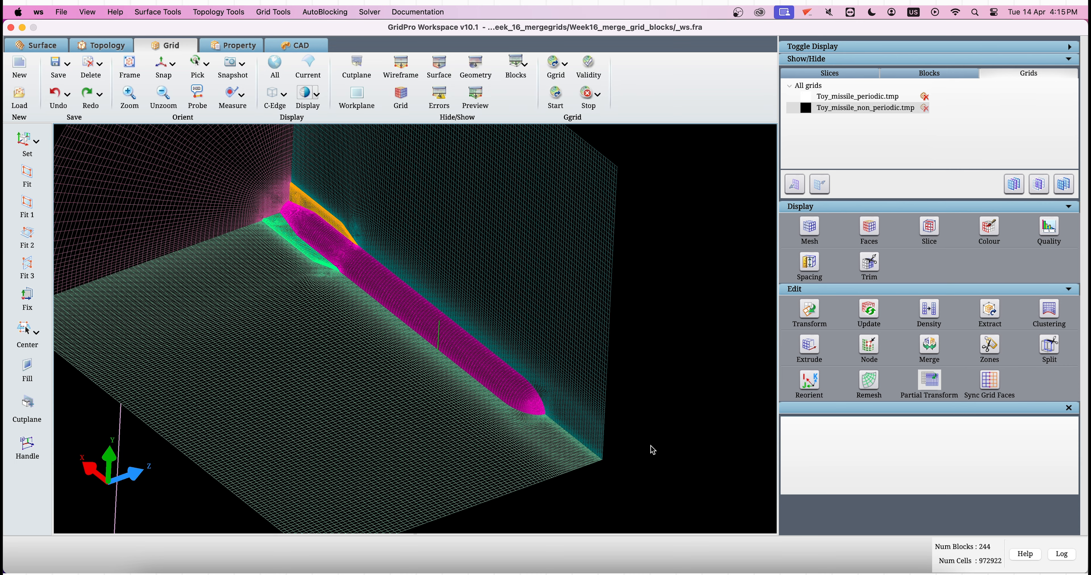
Step: Mirror the non-periodic grid about the XY plane with a copy kept, and align the view along the X axis
left_click(809, 312)
scroll(869, 473, "down", 5)
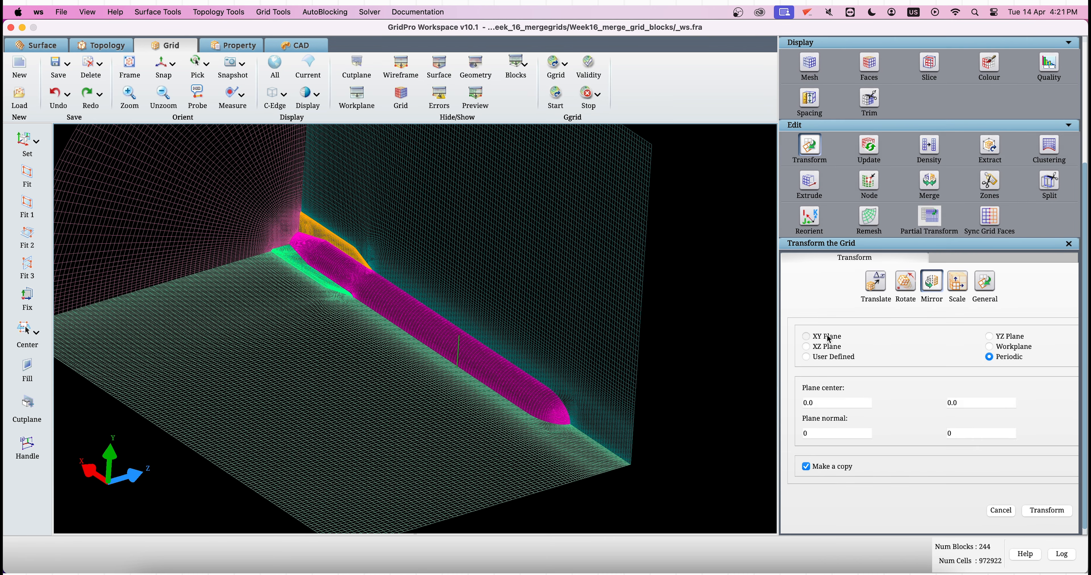
left_click(830, 339)
left_click(1051, 510)
scroll(686, 443, "down", 5)
left_click_drag(547, 478, 368, 419)
left_click(161, 63)
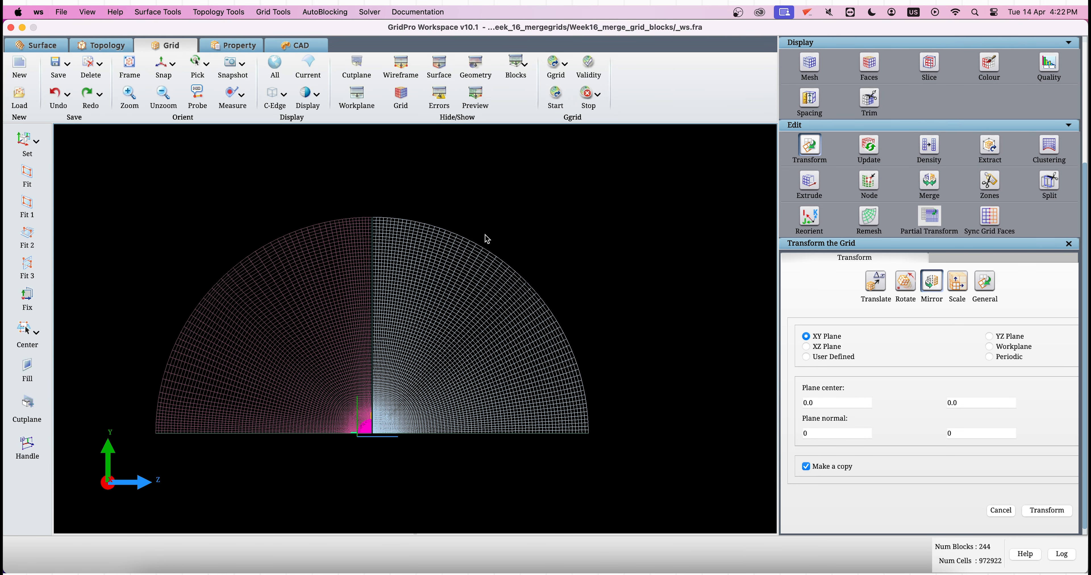
Step: Isolate the mirrored copy and the original non-periodic grid in turn to compare the two quarters
scroll(1014, 202, "up", 5)
left_click(902, 120)
left_click(1038, 184)
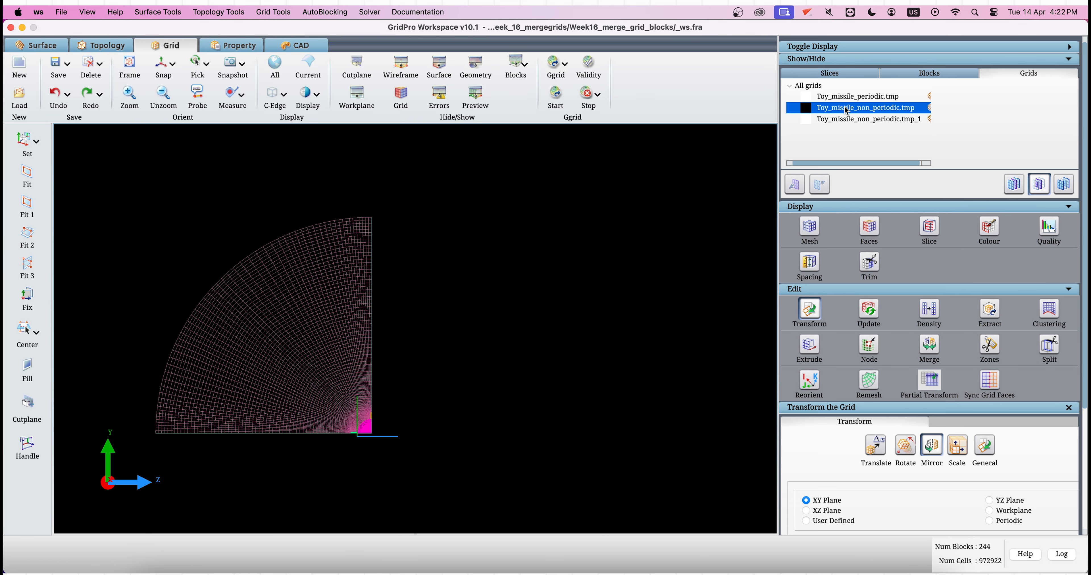
Step: Set up a grid merge of two different grids, with Toy_missile_non_periodic.tmp as grid 1 and Toy_missile_non_periodic.tmp_1 as grid 2
left_click(930, 346)
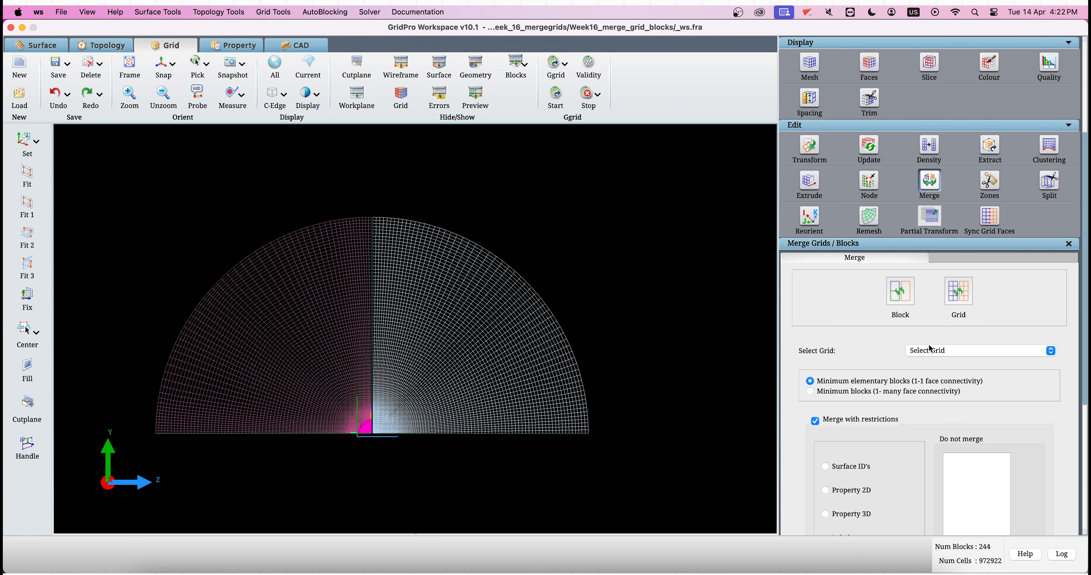
left_click(962, 293)
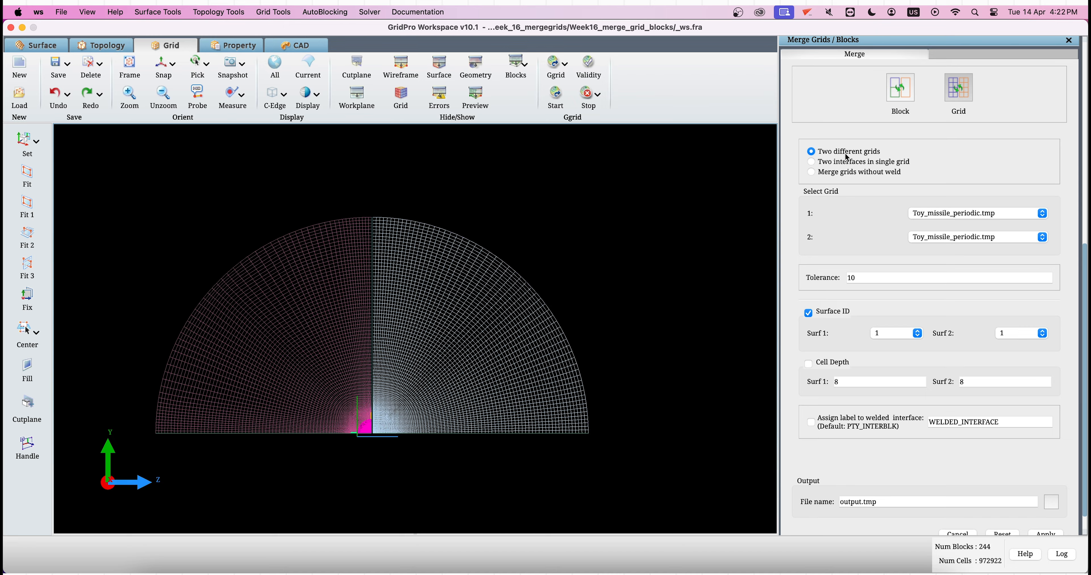
left_click(979, 215)
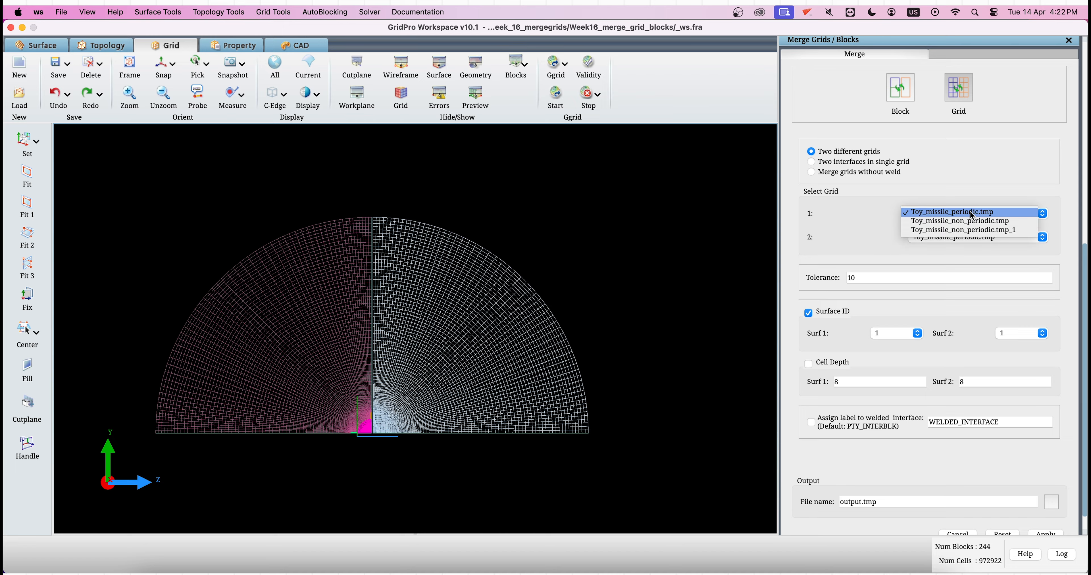
left_click(973, 221)
left_click(975, 238)
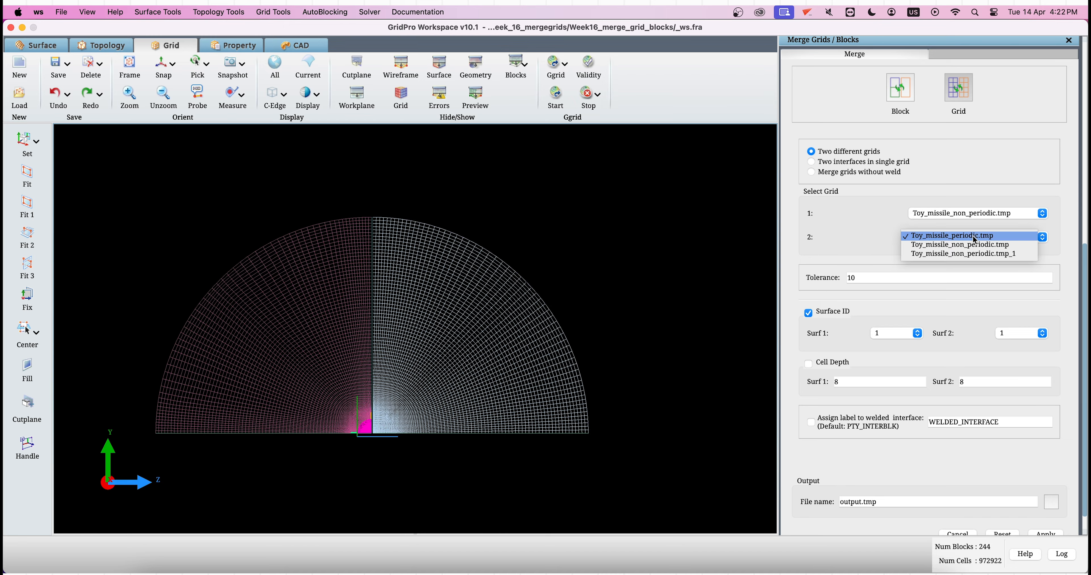
left_click(976, 254)
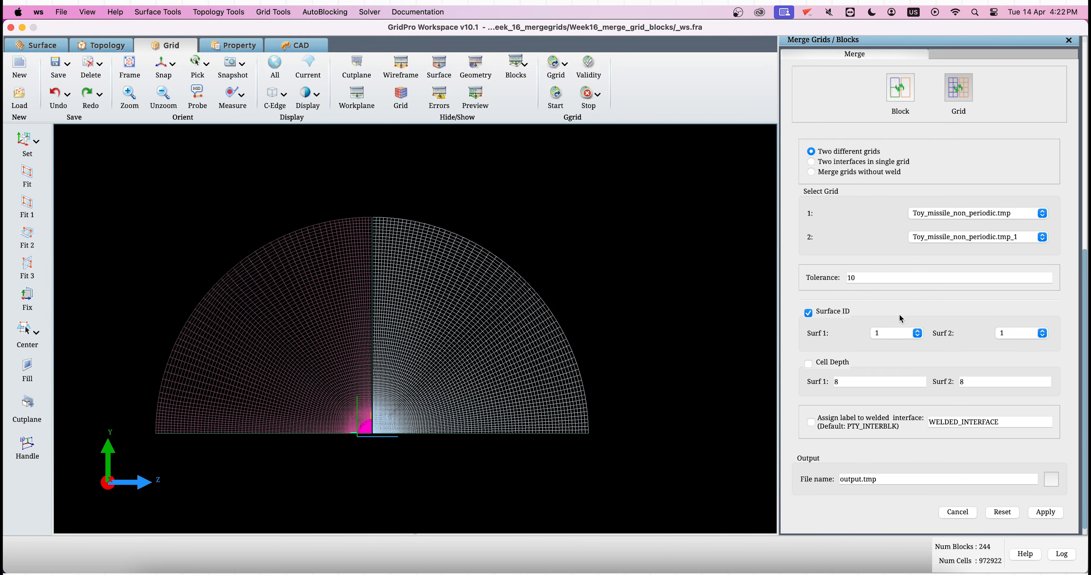
Step: Isolate Toy_missile_non_periodic.tmp with all its slices displayed and identify the surface ID of its vertical symmetry plane
scroll(952, 191, "up", 10)
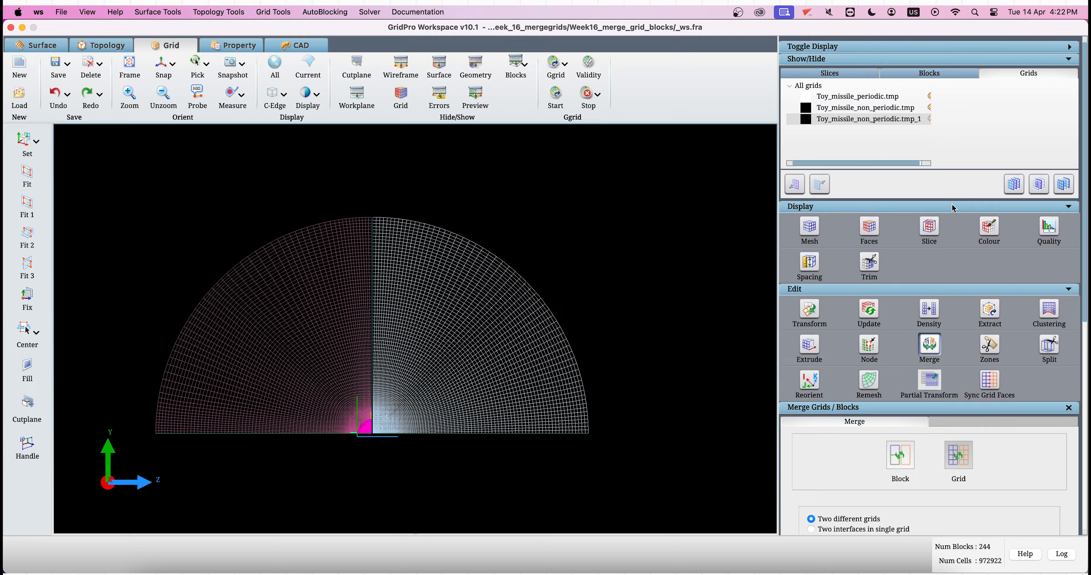
left_click(868, 109)
left_click(1039, 185)
left_click(839, 74)
left_click(1014, 185)
left_click_drag(403, 254, 352, 276)
right_click(352, 277)
left_click(459, 259)
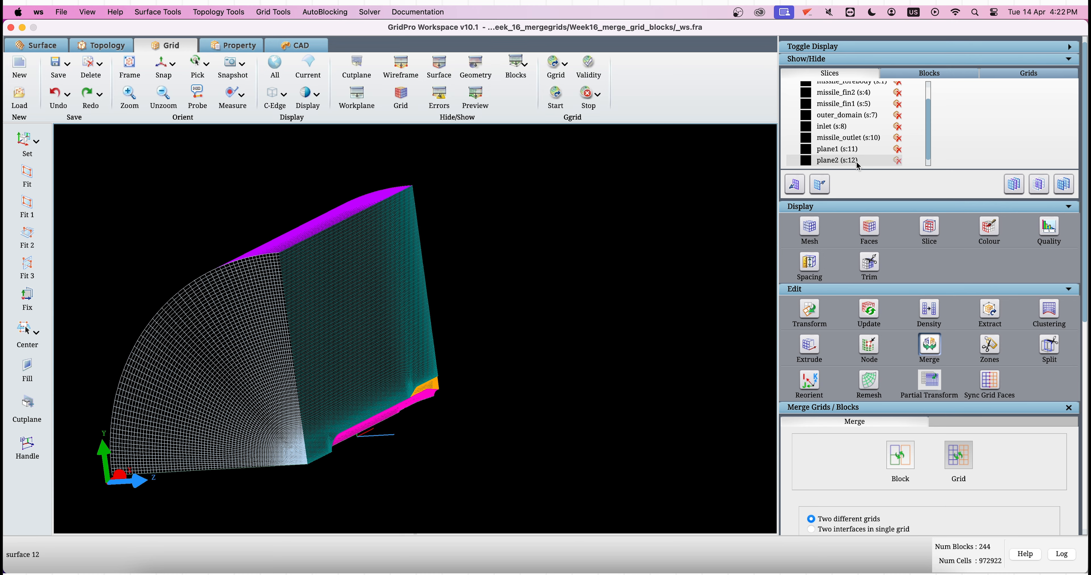
Step: Isolate Toy_missile_non_periodic.tmp_1, display all its slices, and rotate it to check the matching interface surface
left_click(1014, 74)
left_click(881, 121)
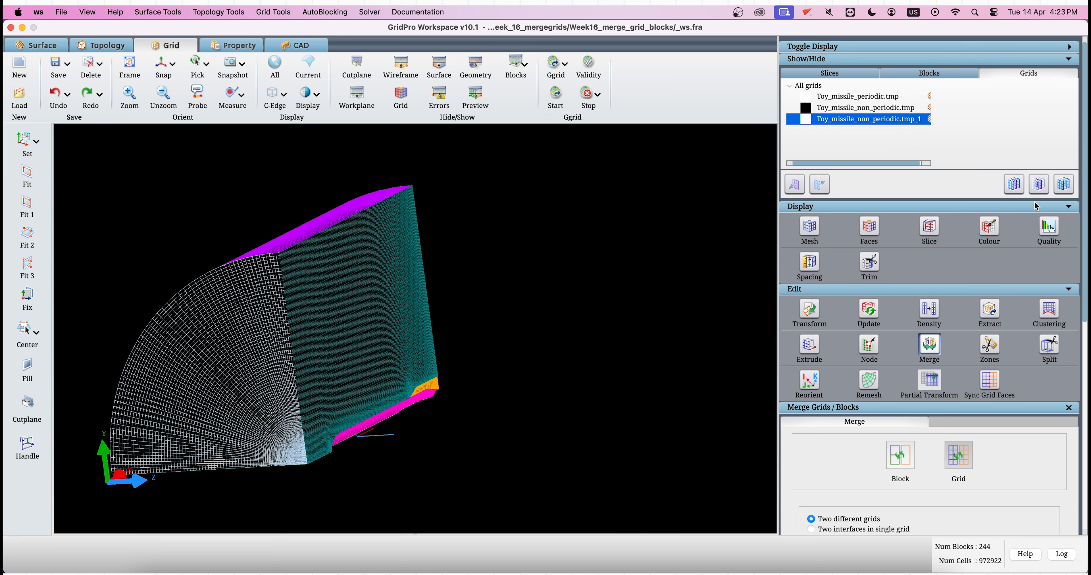
left_click(1035, 192)
left_click(843, 76)
left_click(1012, 187)
left_click_drag(627, 326, 839, 333)
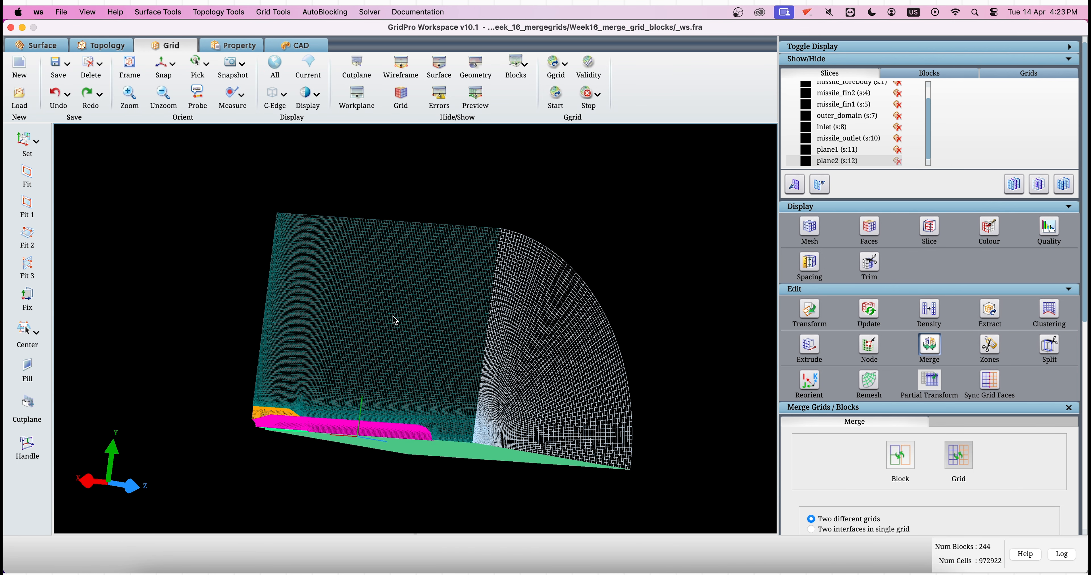
Step: Display Toy_missile_non_periodic.tmp together with its mirrored copy and orbit to view the half cylinder from the front
left_click(992, 76)
left_click(802, 109)
left_click_drag(635, 292, 394, 324)
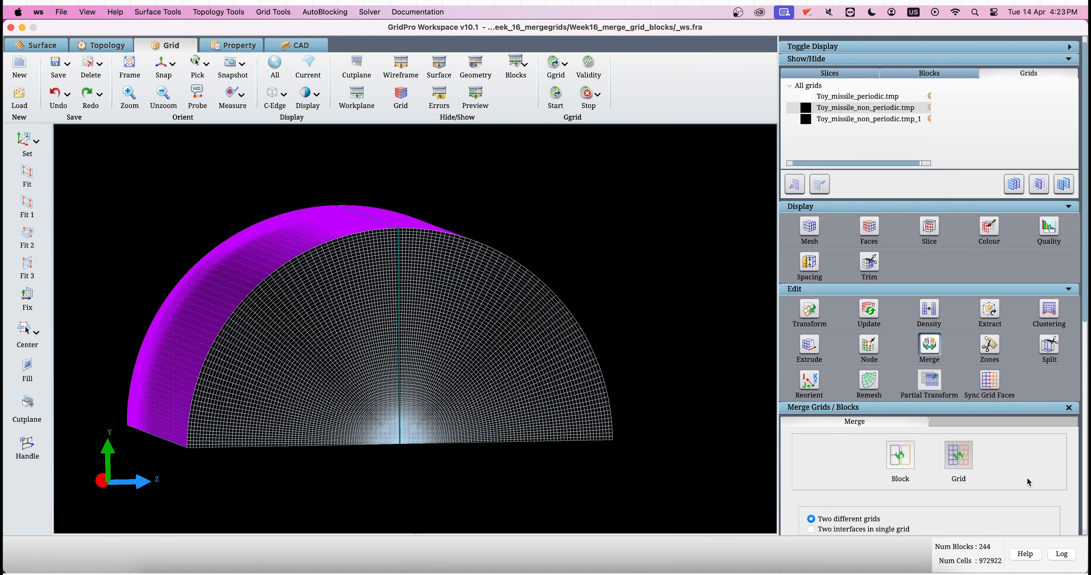
Step: Set the merge interface to surface ID 12 on both grids
scroll(1027, 475, "down", 6)
left_click(896, 432)
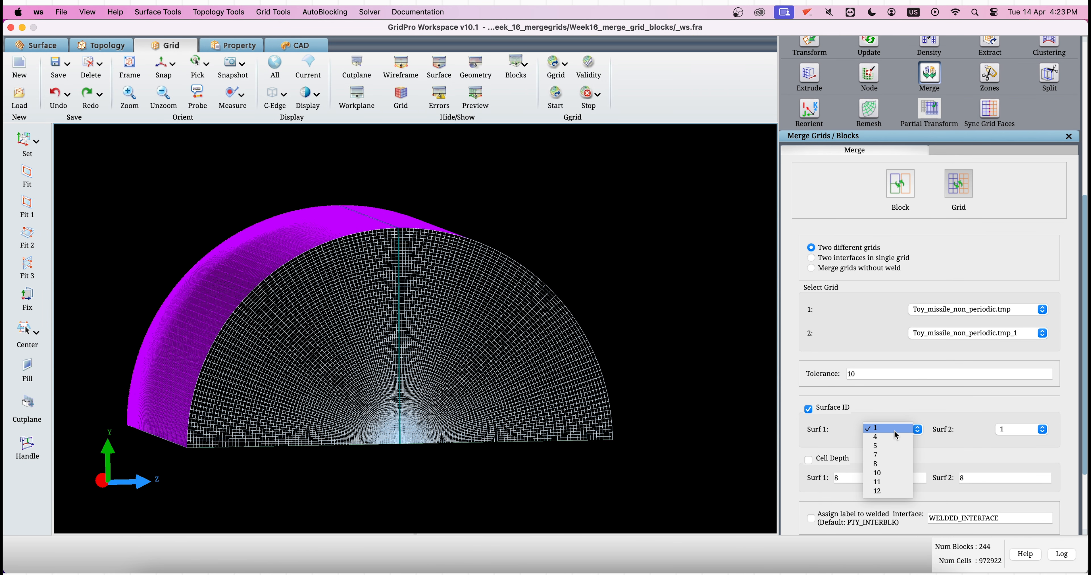
left_click(894, 492)
left_click(1008, 430)
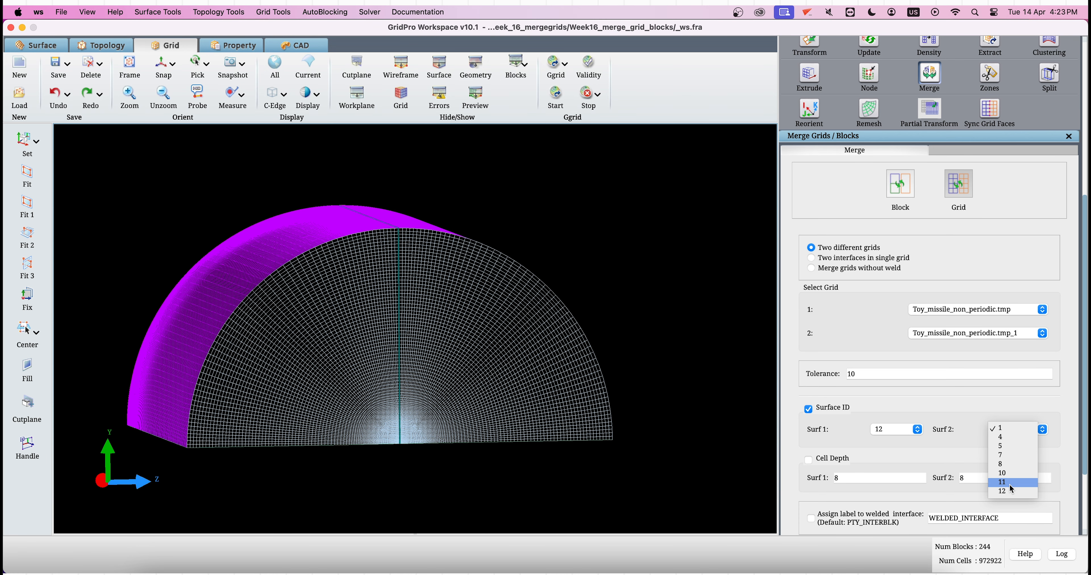
left_click(1004, 491)
scroll(979, 455, "down", 3)
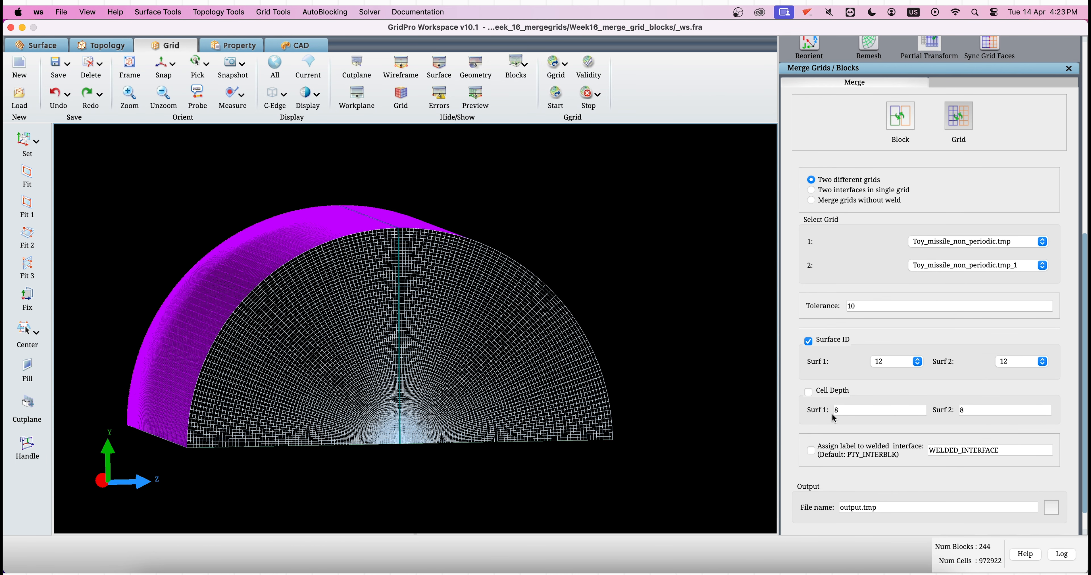
Step: Snap to an axis-aligned view and inspect the cells along the interface between the two quarter grids
left_click(164, 64)
scroll(321, 319, "up", 5)
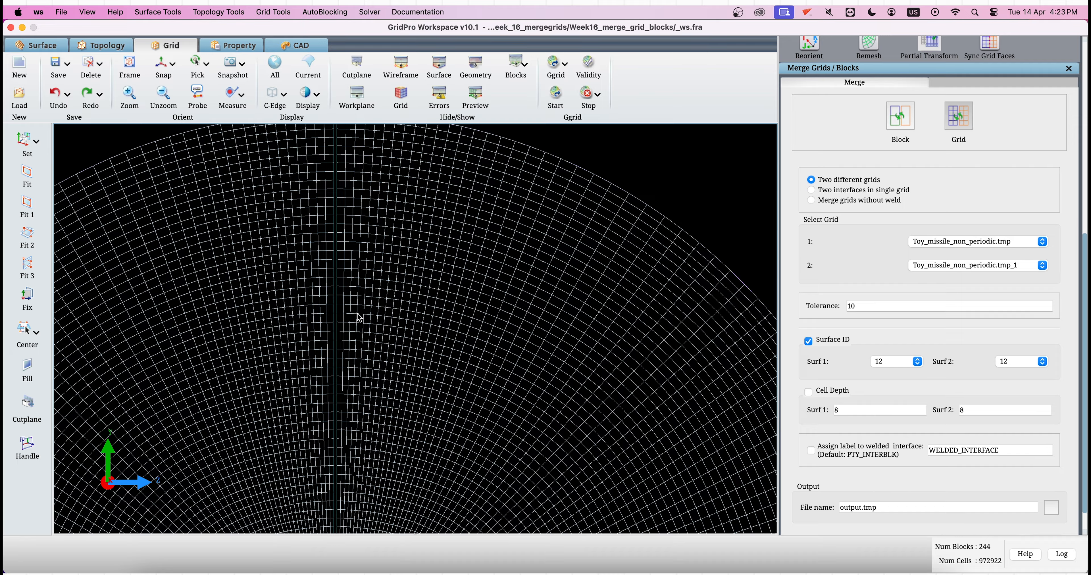
scroll(713, 262, "down", 5)
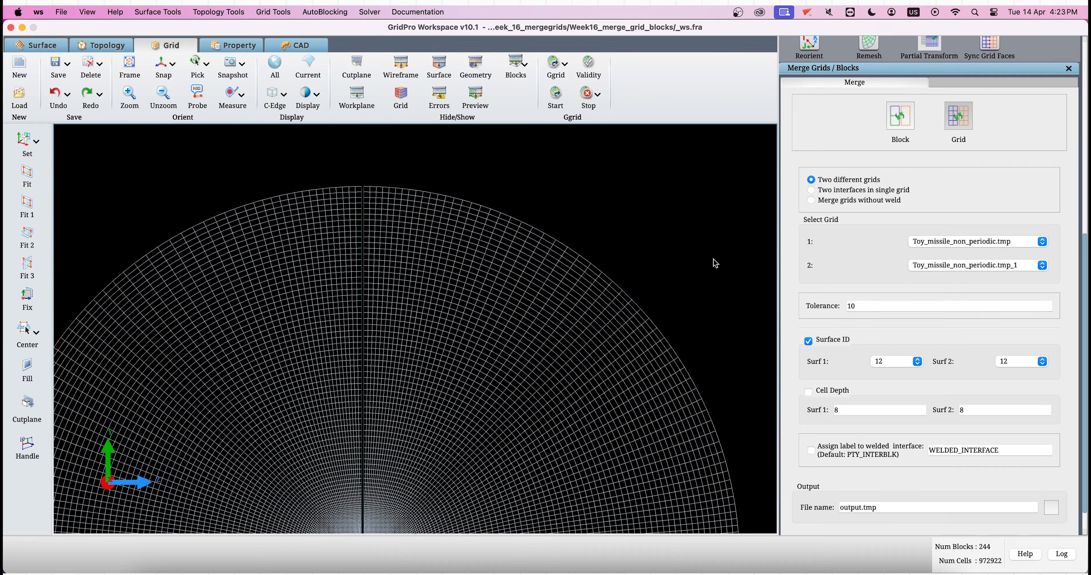
left_click_drag(449, 458, 415, 433)
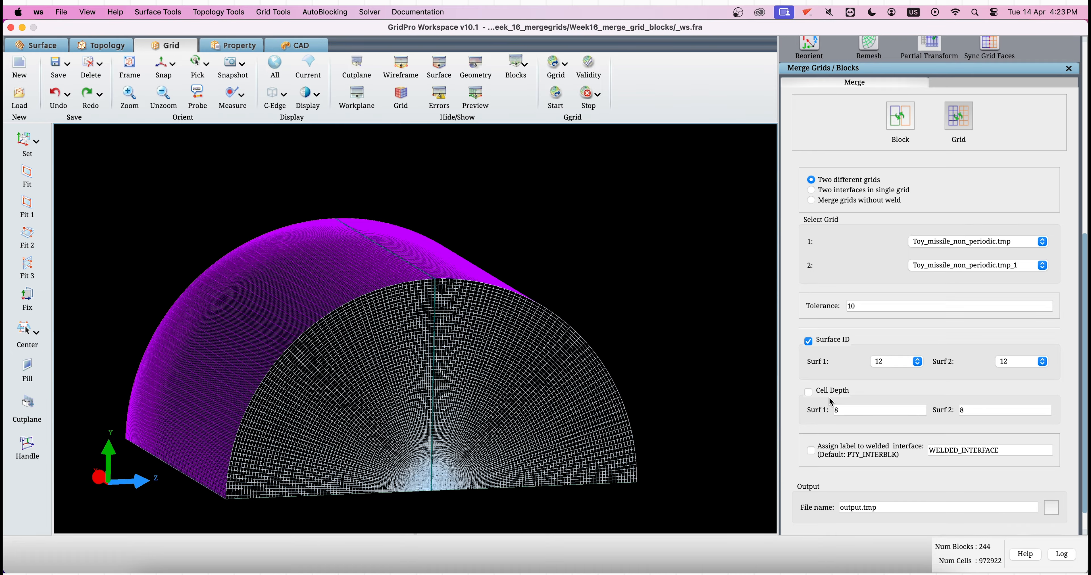
Step: Select the working folder for the output, name the file merged_grid, and run the grid merge
scroll(838, 450, "down", 2)
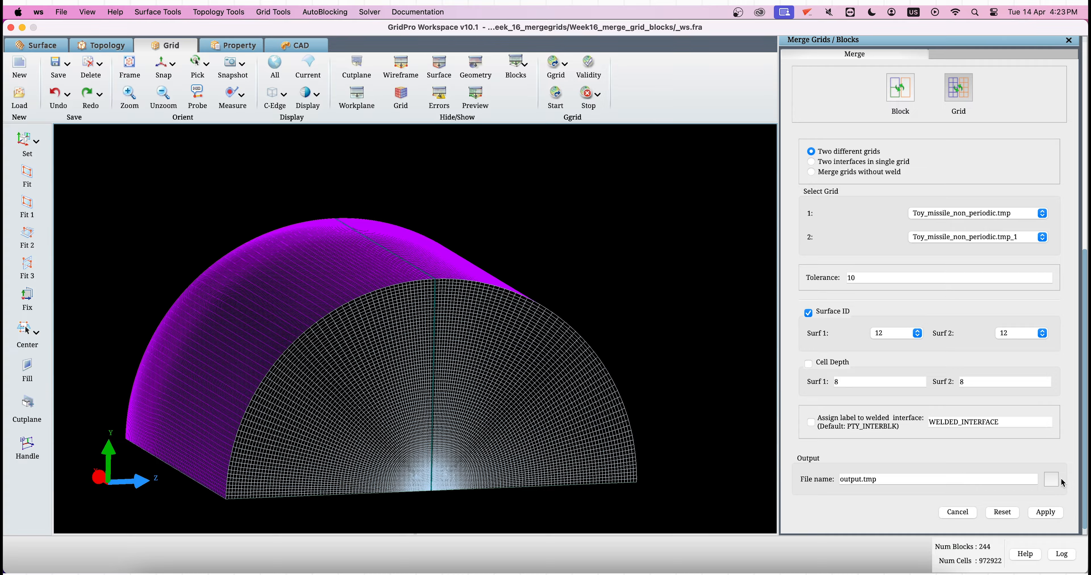
left_click(1051, 476)
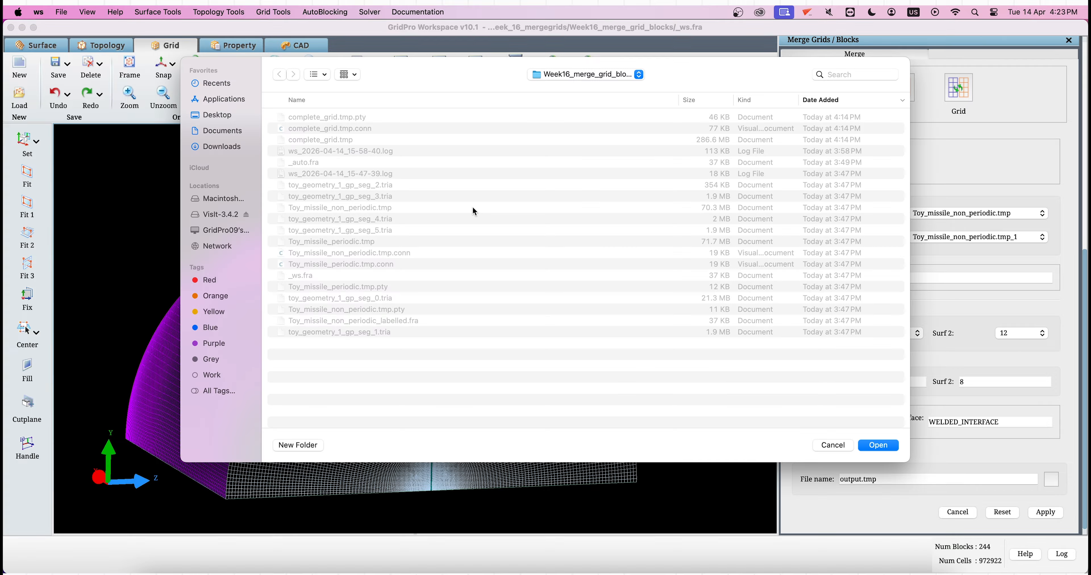
left_click(864, 445)
left_click_drag(900, 482, 830, 482)
type("merged_grid")
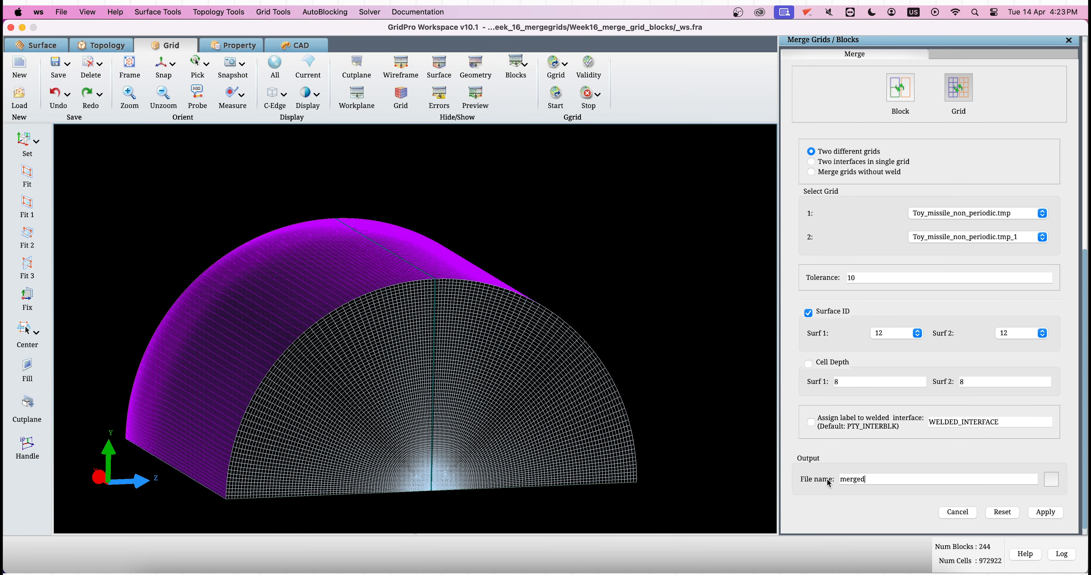
left_click(1045, 513)
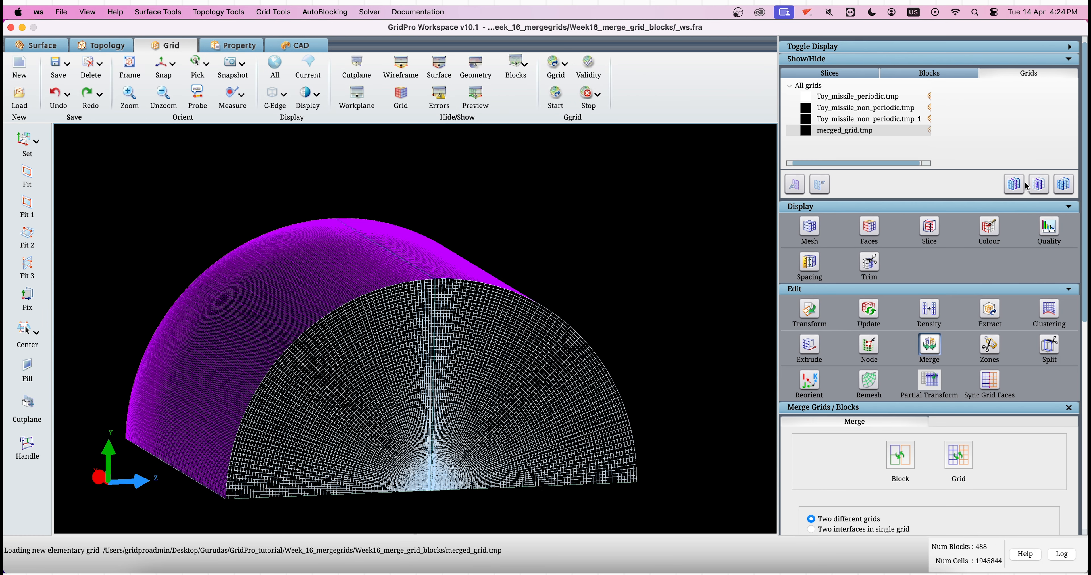
Step: Show only merged_grid.tmp and hide its front end sheet and outer cylindrical sheet to reveal the merged half missile
left_click(1036, 186)
right_click(340, 344)
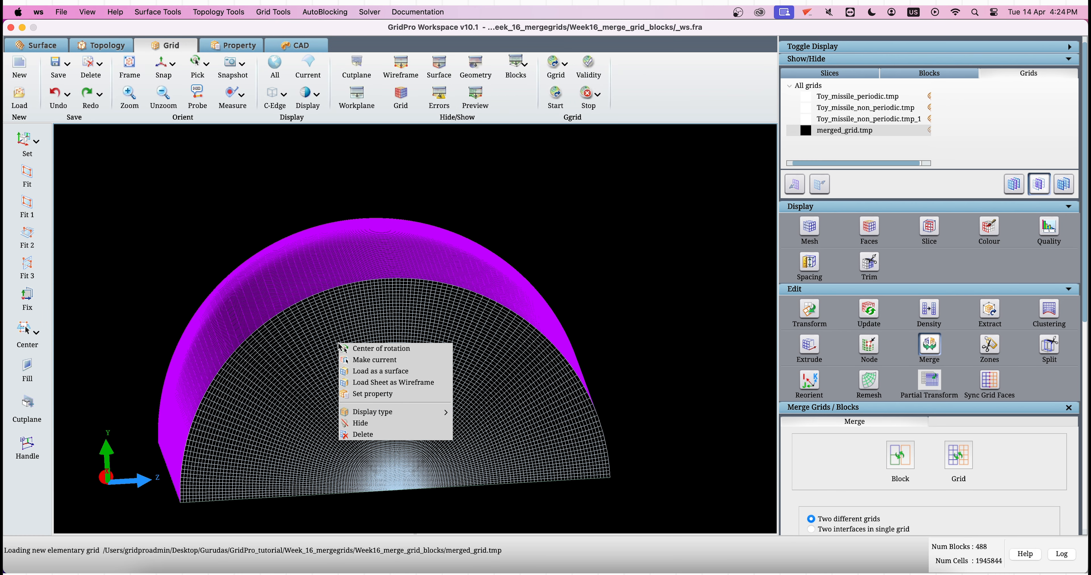
left_click(363, 423)
right_click(339, 238)
left_click(351, 316)
left_click_drag(318, 319, 419, 453)
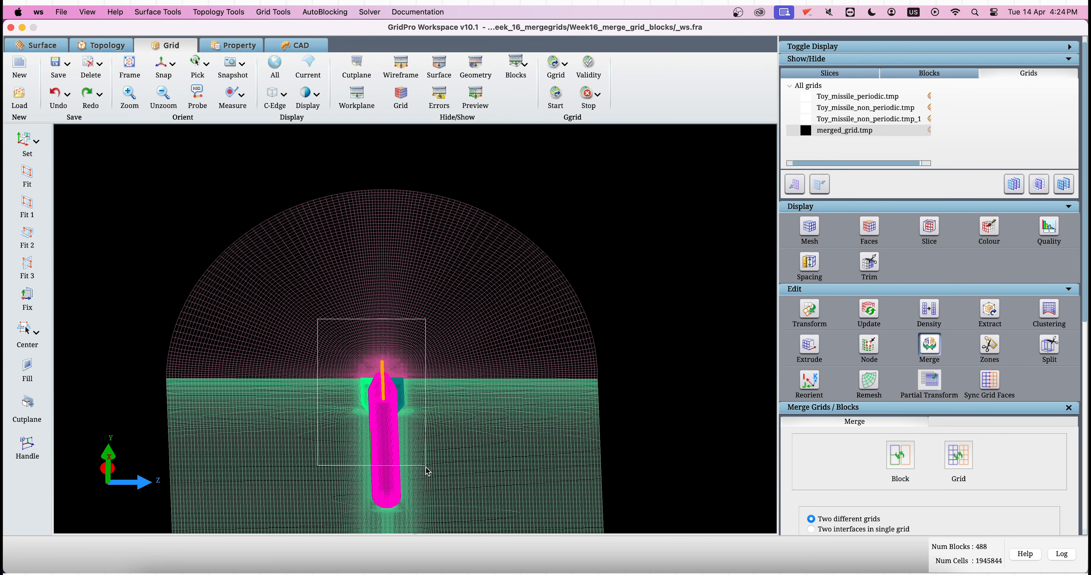
Step: Evaluate the merged grid's quality for Skew and examine the skewness histogram
left_click(1046, 233)
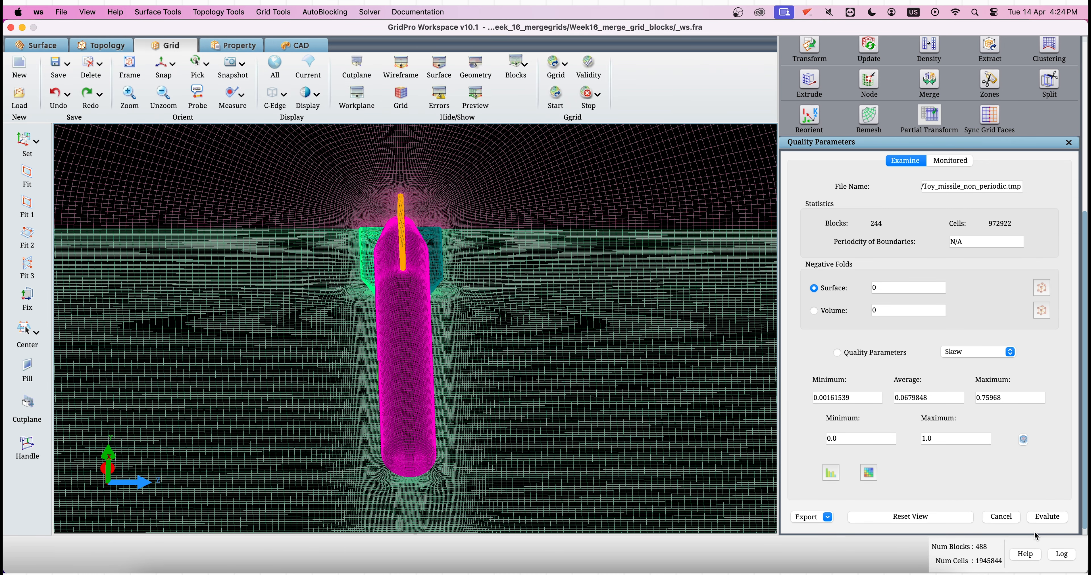
left_click(1042, 517)
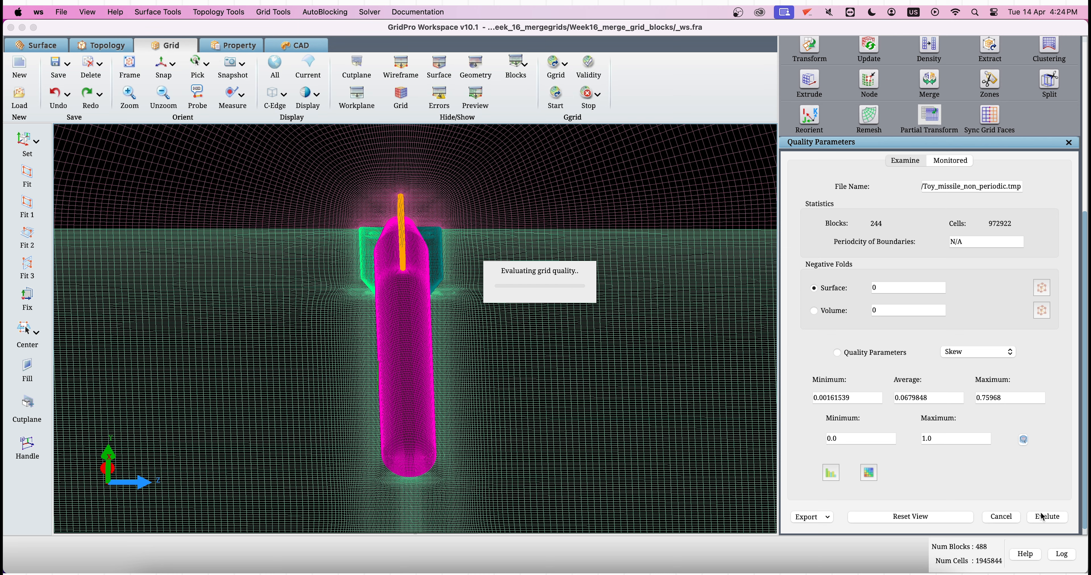
left_click_drag(944, 403, 894, 405)
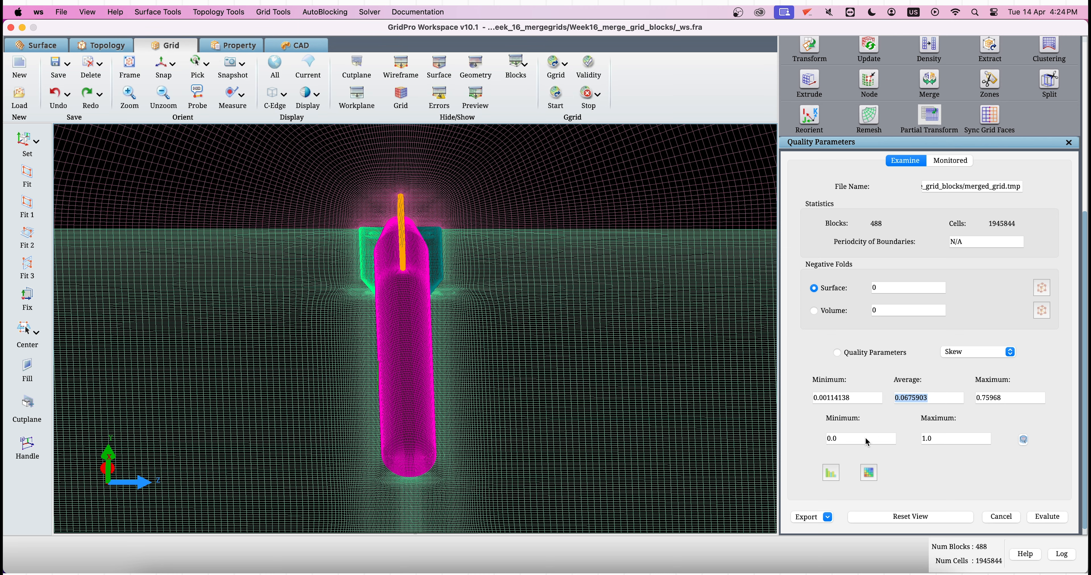
left_click(831, 474)
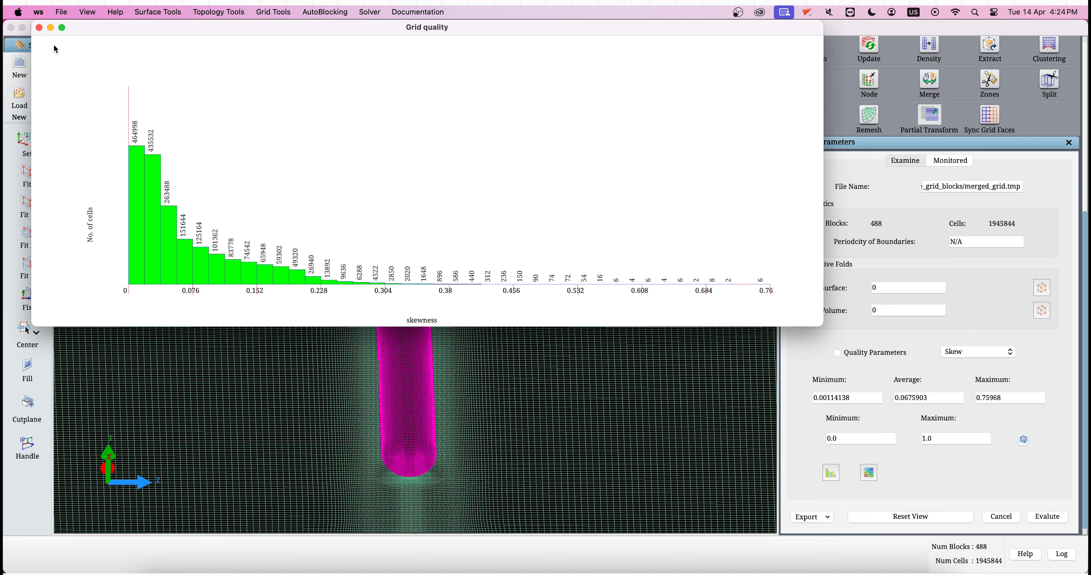
left_click(40, 28)
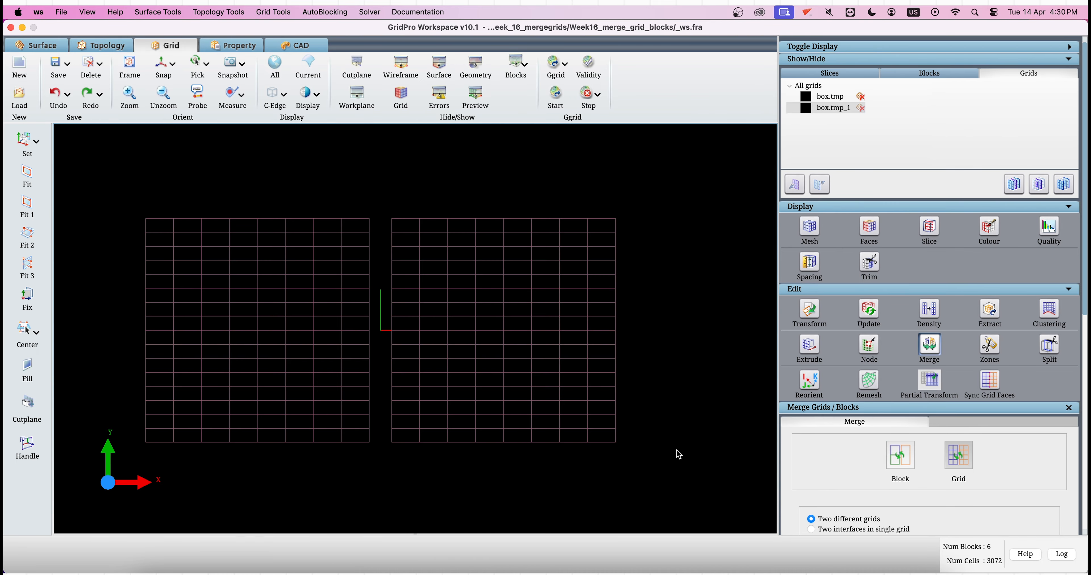
Step: Display the block boundaries of both box grids, box.tmp and box.tmp_1, in an angled 3D view
left_click_drag(628, 352, 465, 441)
left_click_drag(162, 365, 158, 432)
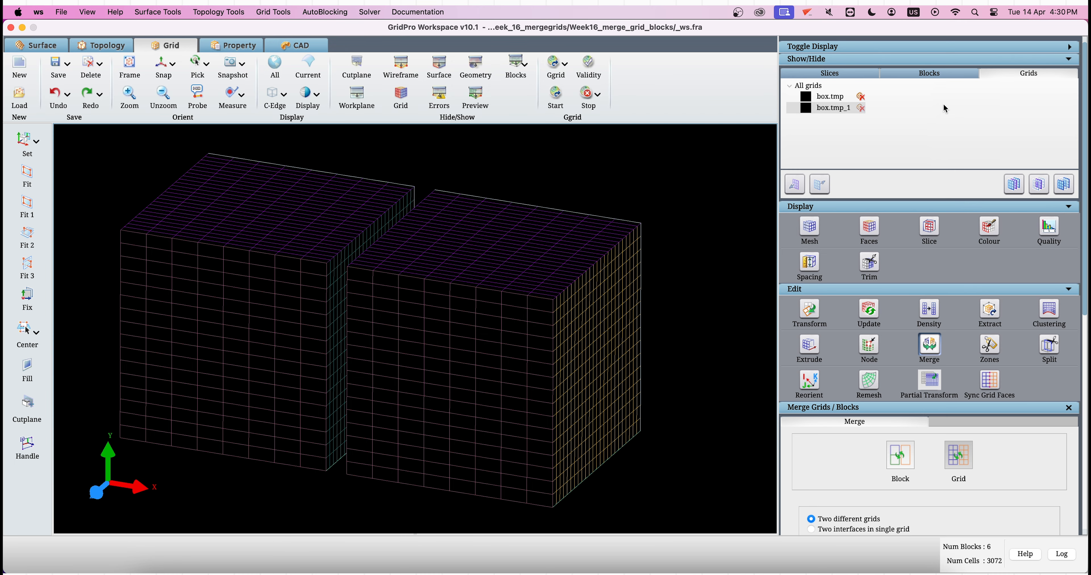
left_click(919, 76)
left_click(808, 109)
left_click(809, 98)
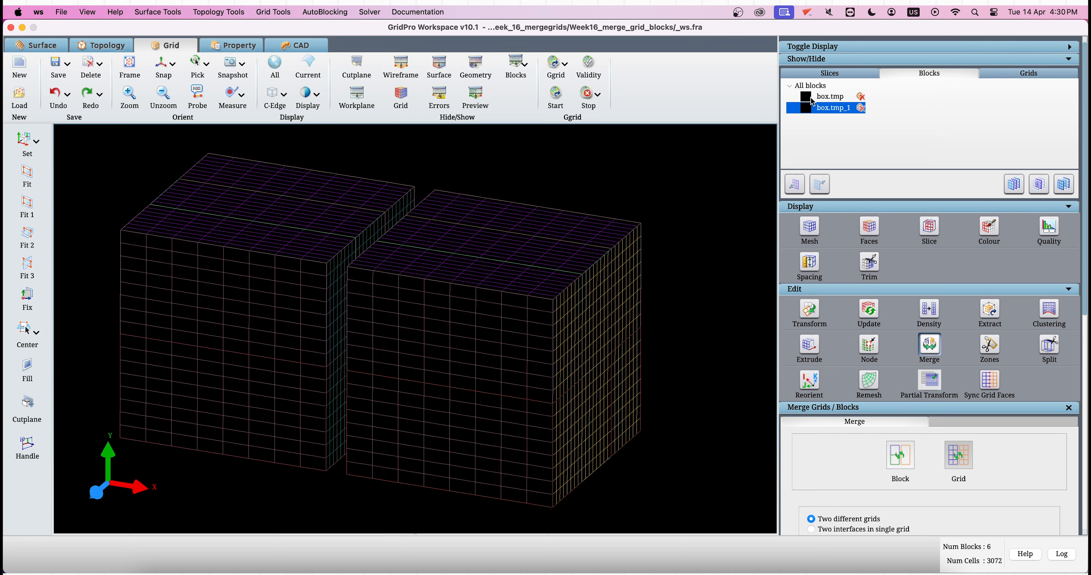
Step: Isolate box.tmp_1 and box.tmp in turn to inspect their facing interface faces, and show both grids together again
left_click(998, 77)
left_click(1038, 183)
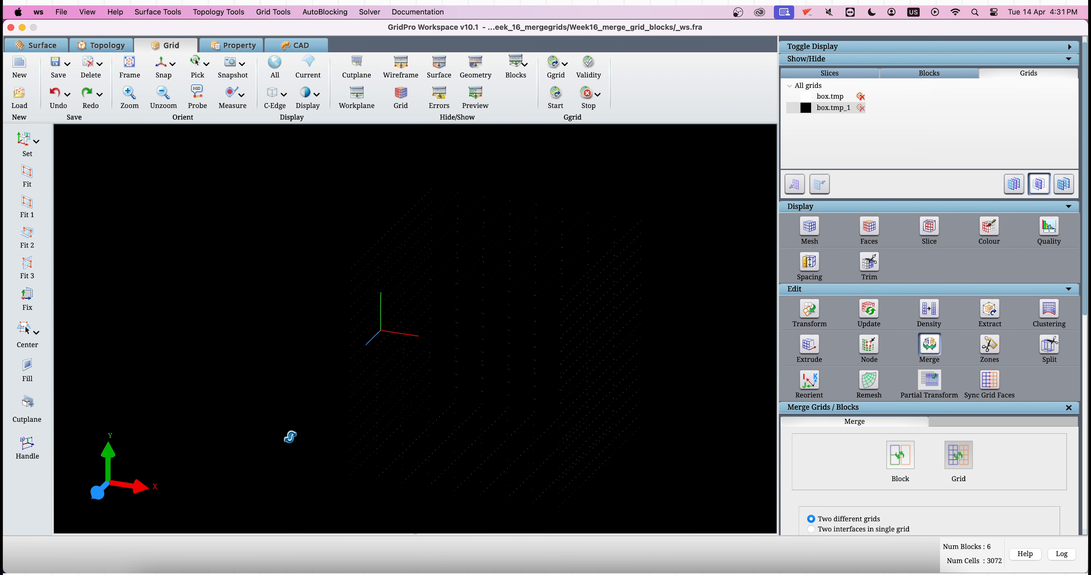
left_click_drag(290, 437, 767, 425)
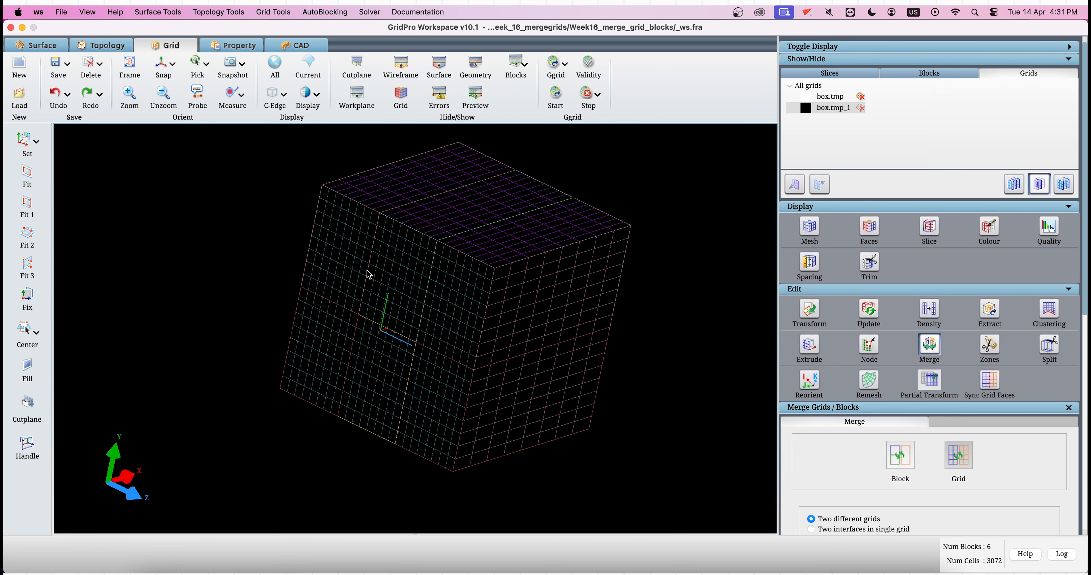
left_click(823, 97)
left_click_drag(663, 282, 143, 407)
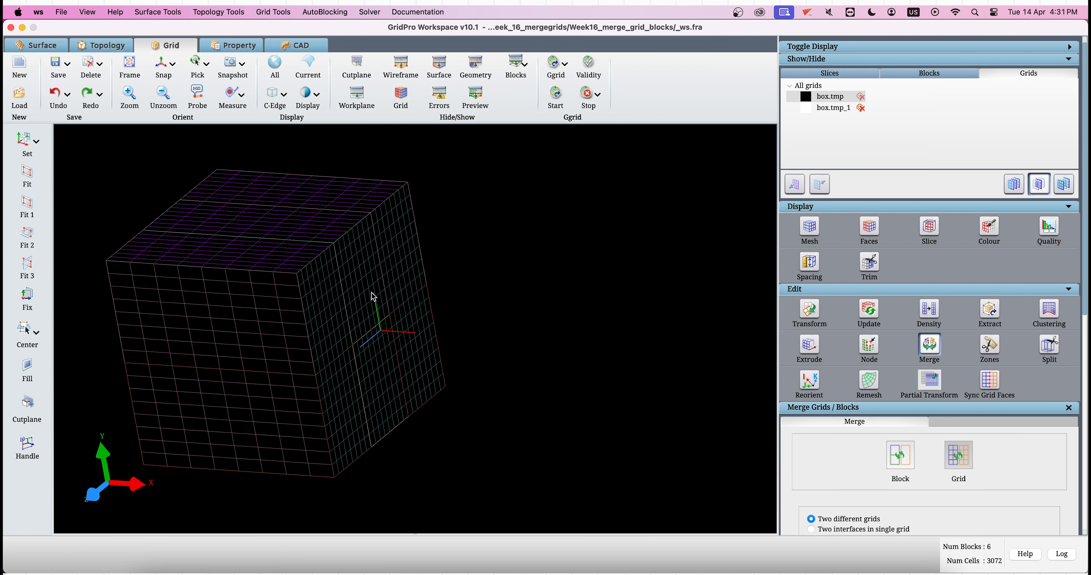
left_click(805, 108)
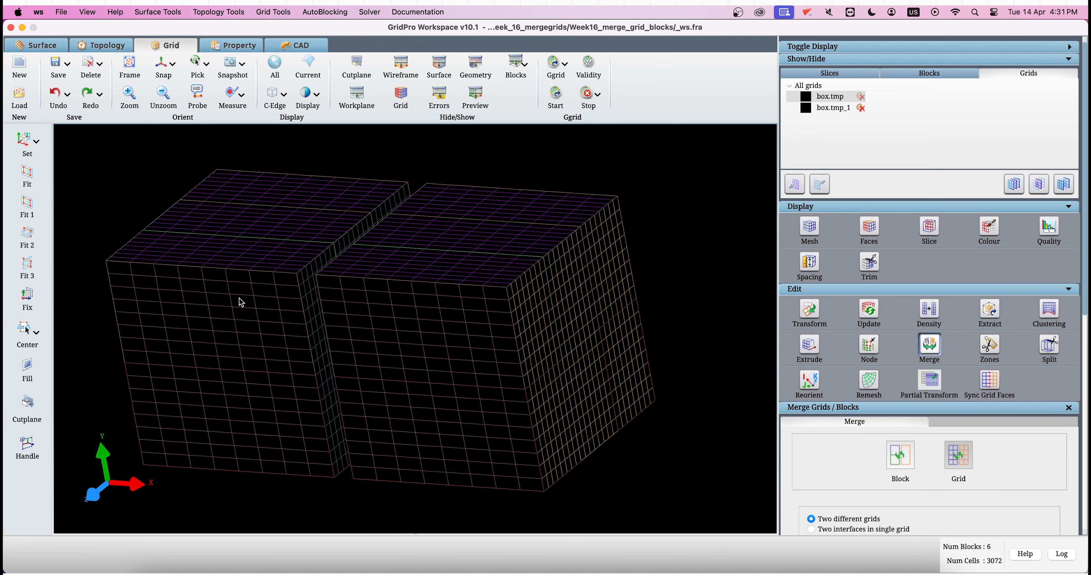
Step: Merge box.tmp and box.tmp_1 across surface IDs 2 and 1 with tolerance 10 into merged_box1.tmp, and show only the merged grid
left_click(156, 74)
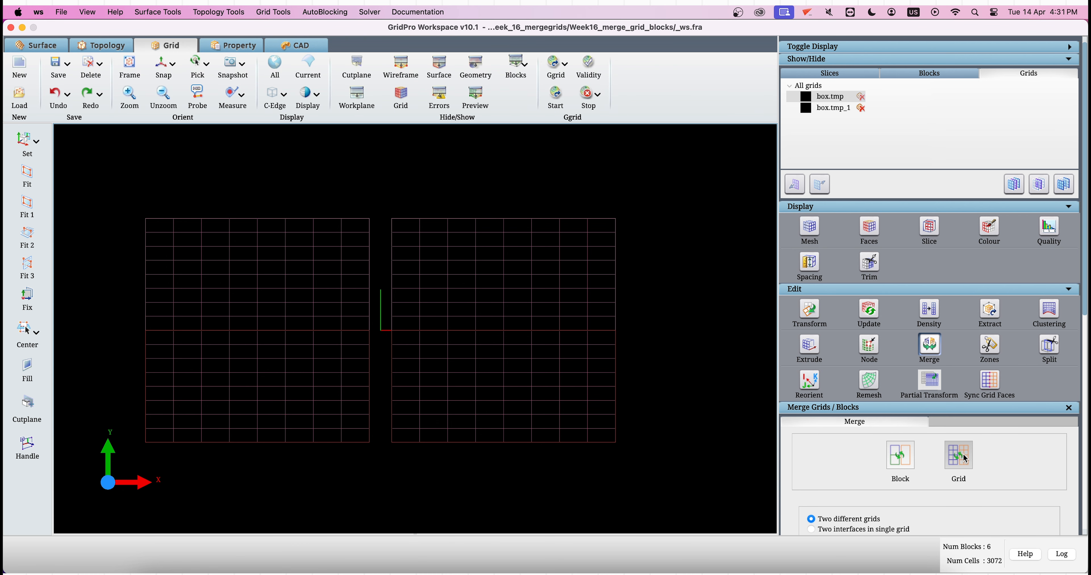
scroll(978, 455, "down", 5)
scroll(943, 401, "down", 5)
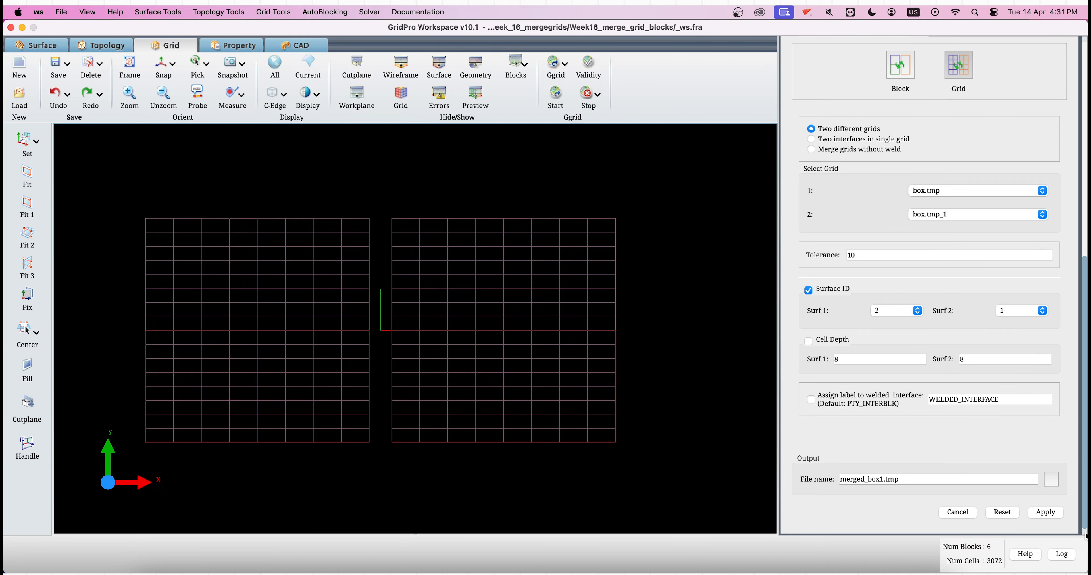
left_click(1051, 512)
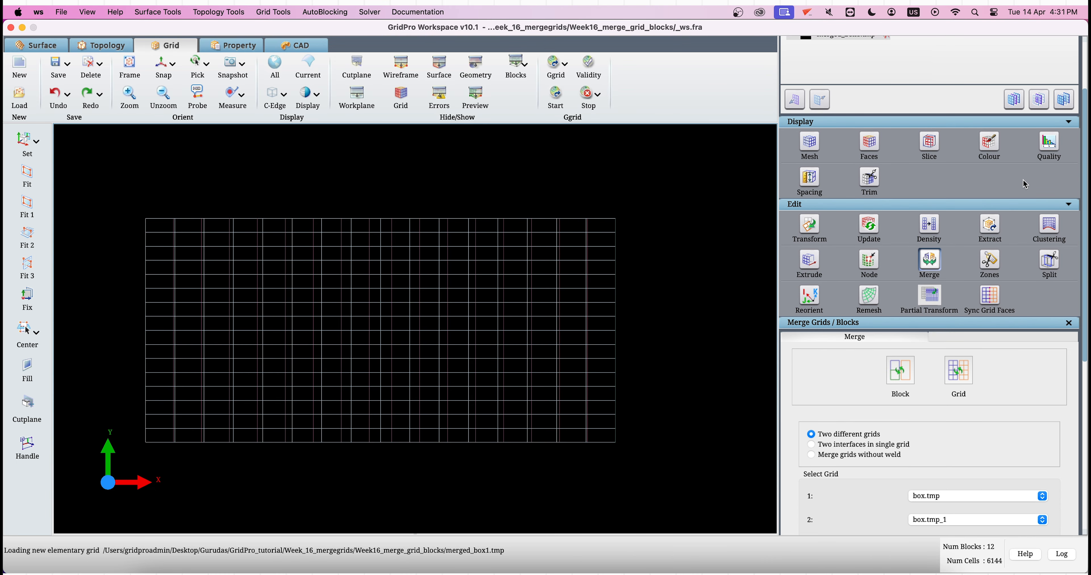
left_click(1039, 183)
left_click_drag(638, 372, 355, 414)
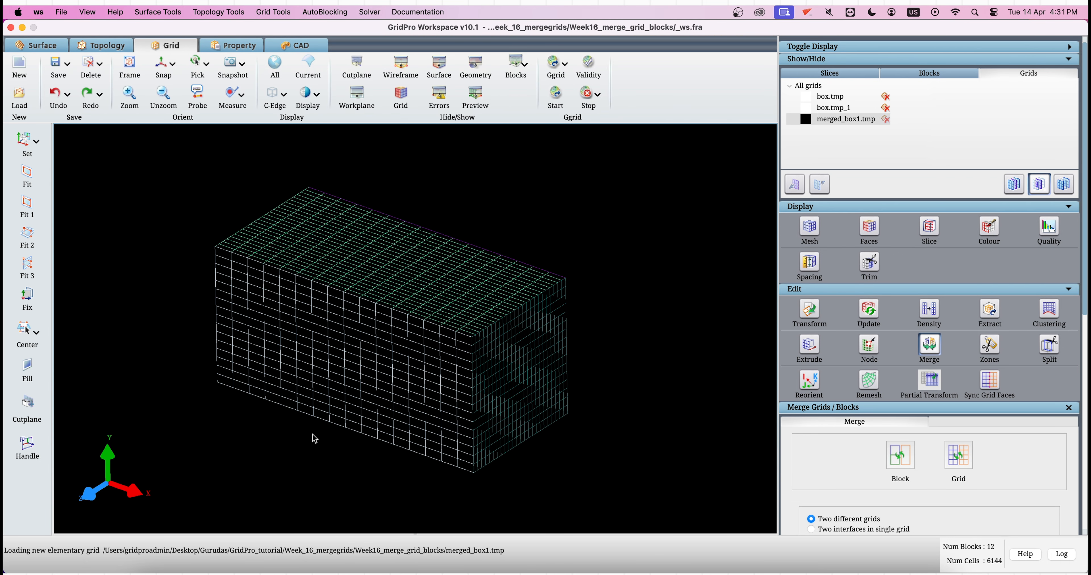